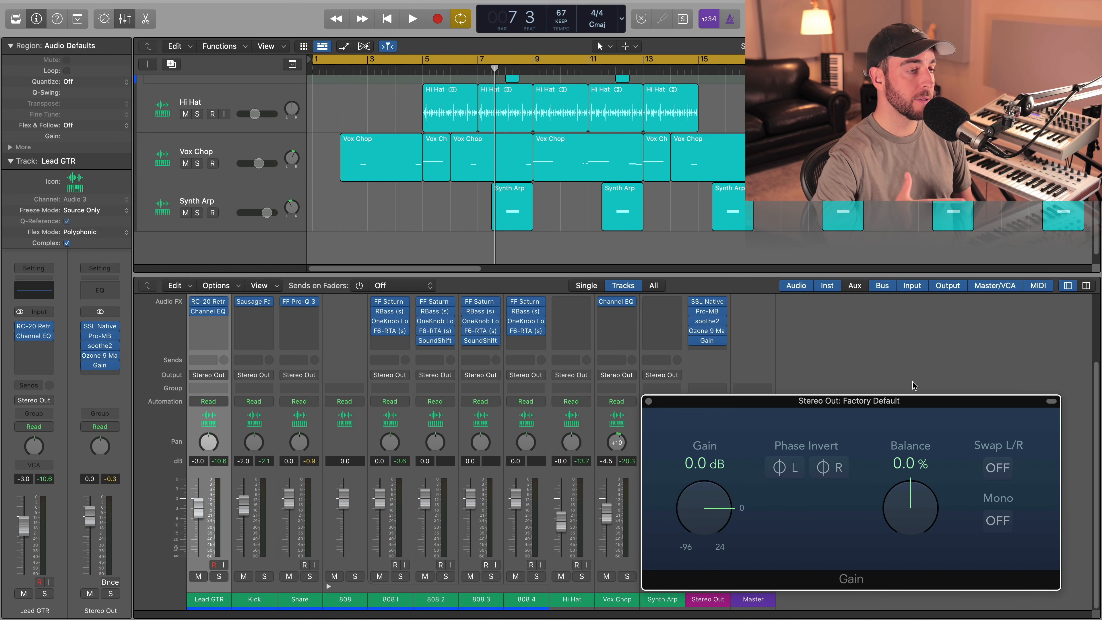
Play the beat from bar 5 with cycle mode off and Mono enabled in the Stereo Out's Gain plugin.
{"action": "left_click", "coordinate": [425, 71]}
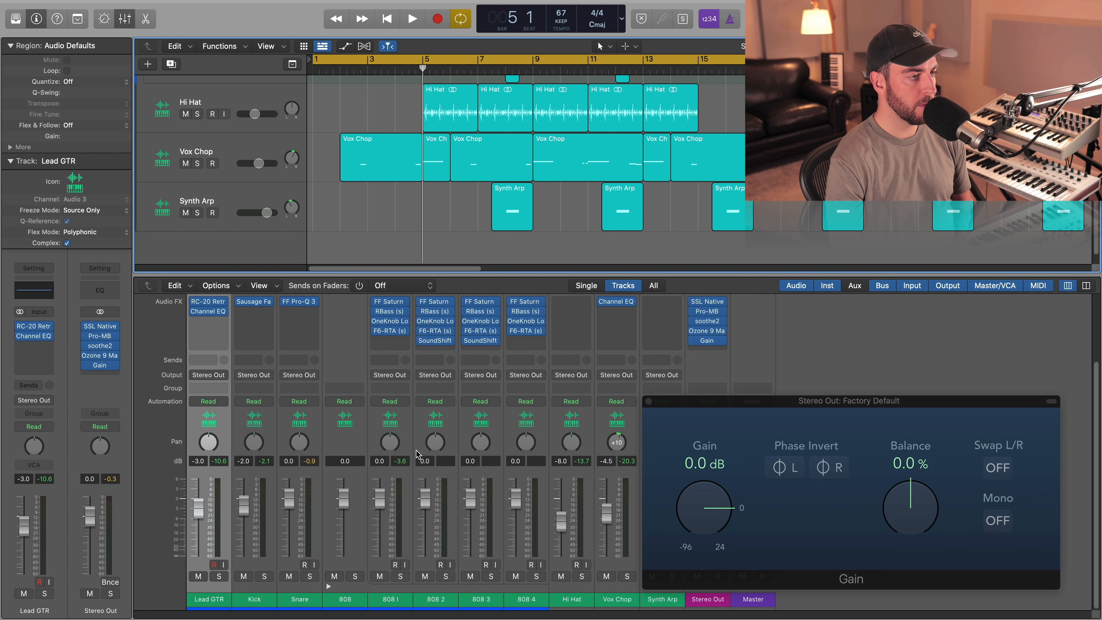
{"action": "left_click", "coordinate": [649, 401]}
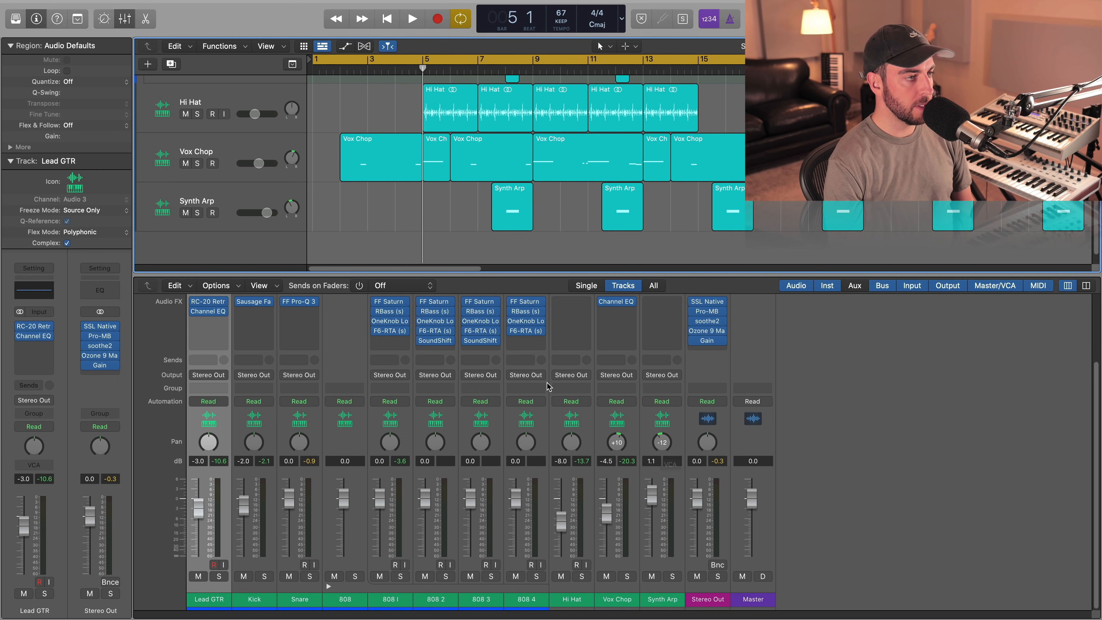
{"action": "key", "text": "c"}
{"action": "left_click", "coordinate": [707, 340]}
{"action": "left_click", "coordinate": [1003, 521]}
{"action": "key", "text": "space"}
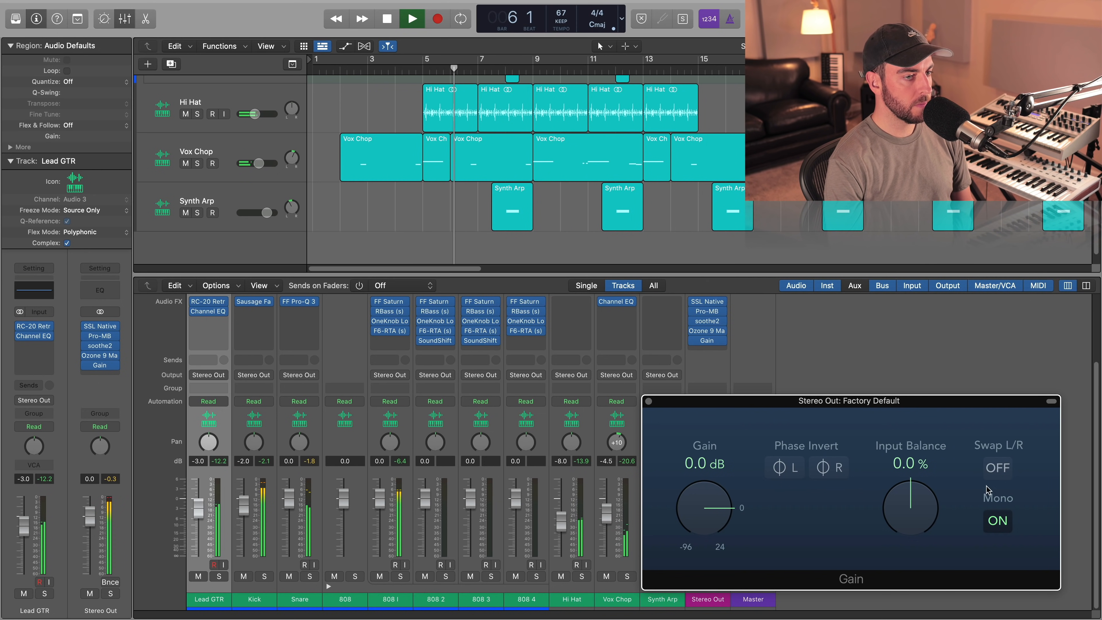
Switch the Stereo Out Gain plugin back to stereo, listen to the beat, stop playback and close the plugin.
{"action": "left_click", "coordinate": [998, 521]}
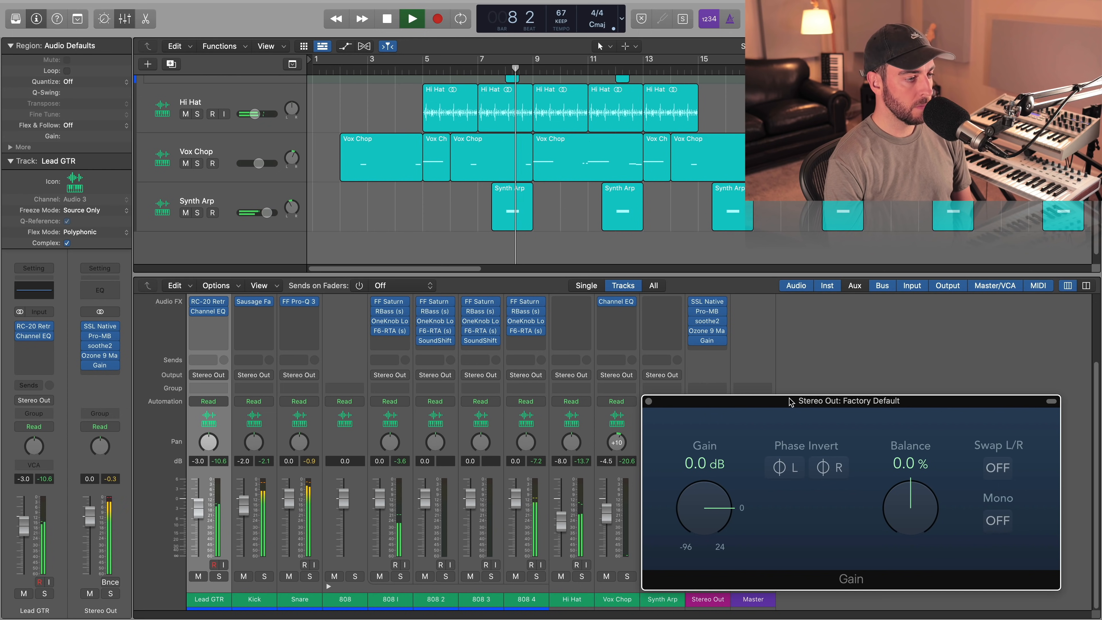
{"action": "key", "text": "space"}
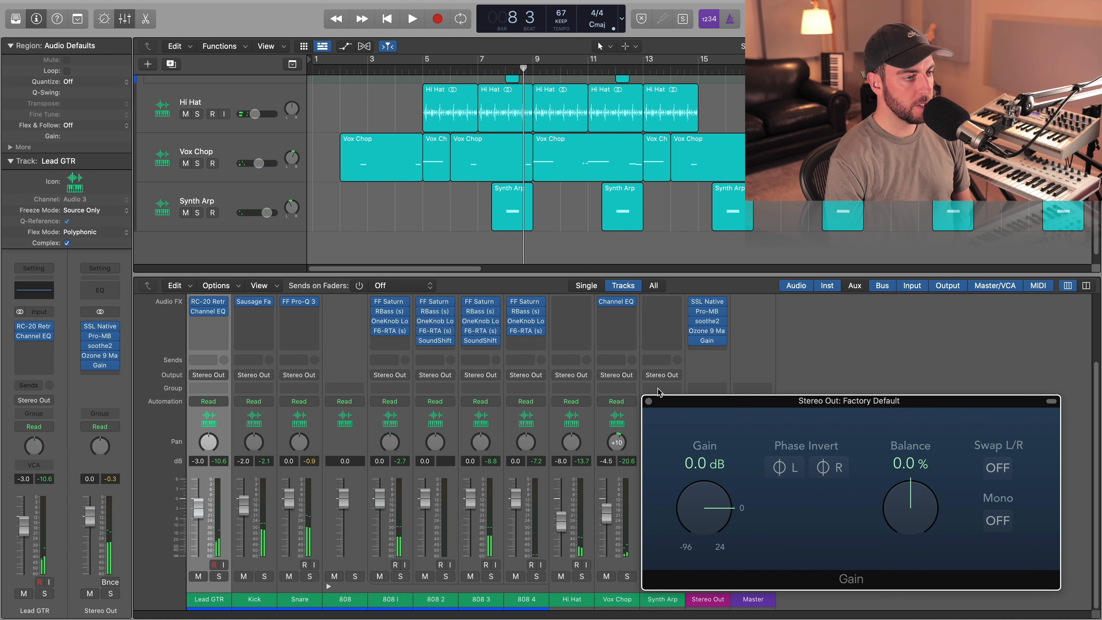
{"action": "left_click", "coordinate": [649, 400]}
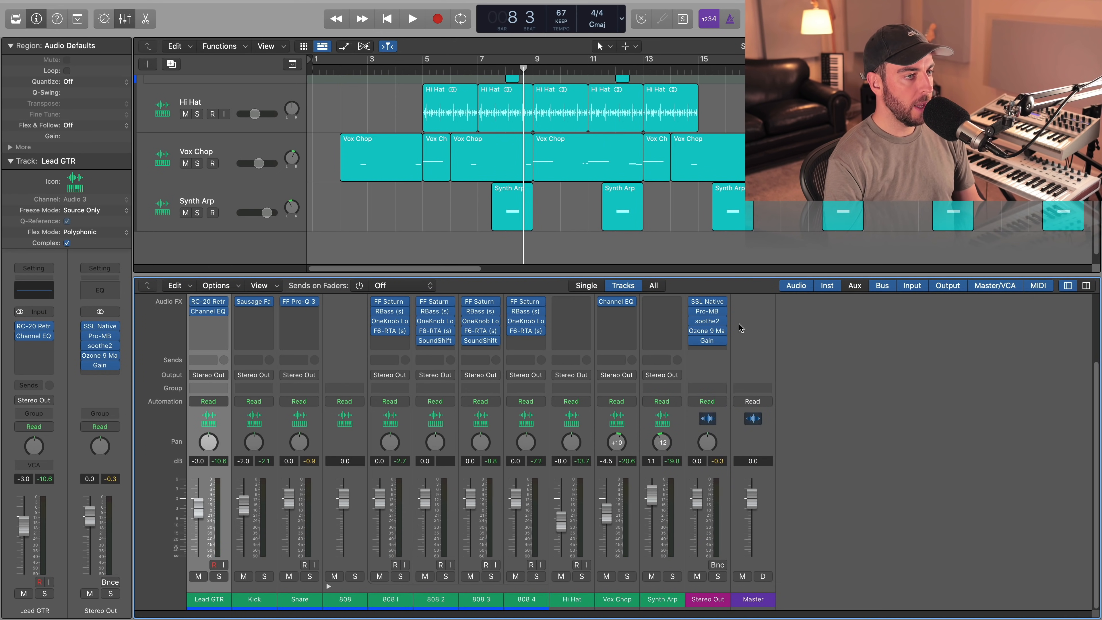
Reposition the Synth Arp in its Binaural Pan from the front right to slightly left of front centre.
{"action": "left_click", "coordinate": [707, 341]}
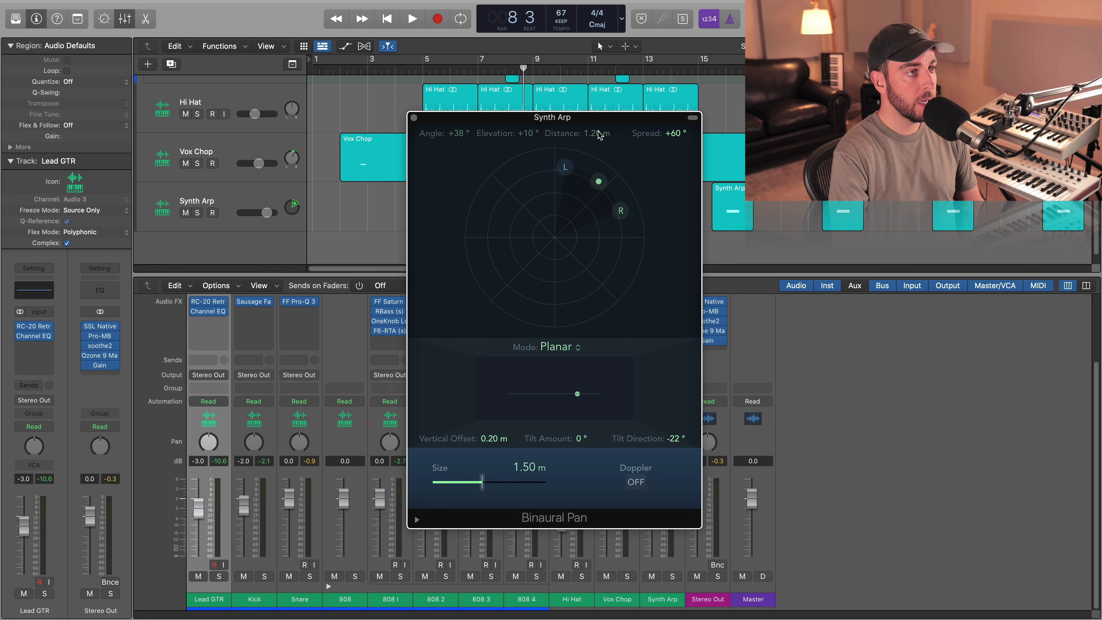
{"action": "left_click_drag", "start_coordinate": [601, 182], "coordinate": [525, 173]}
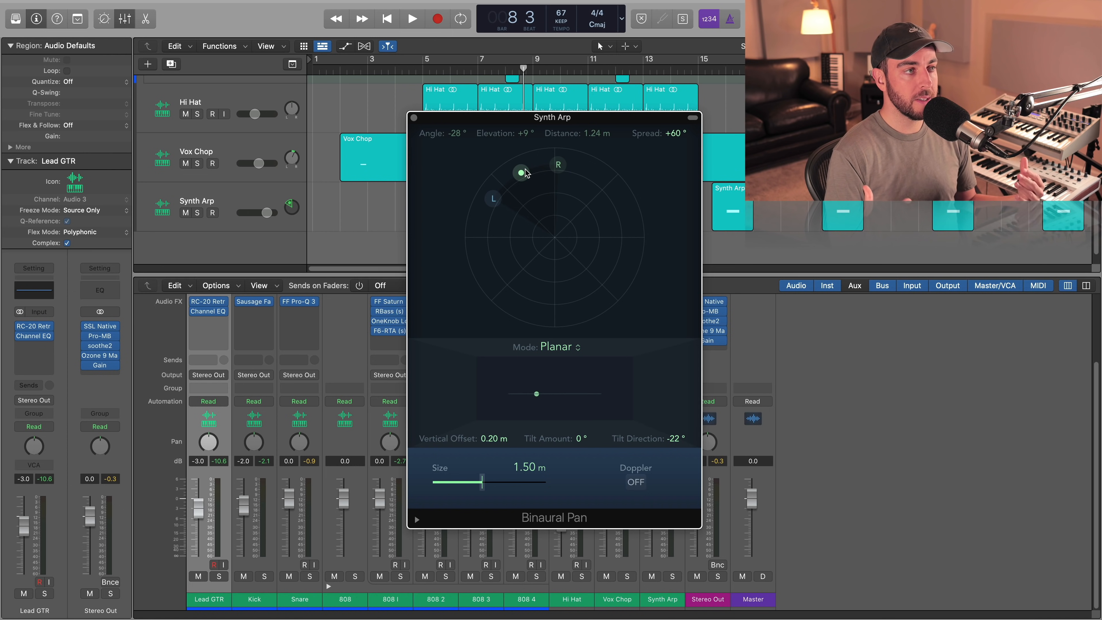
{"action": "left_click_drag", "start_coordinate": [525, 174], "coordinate": [545, 187]}
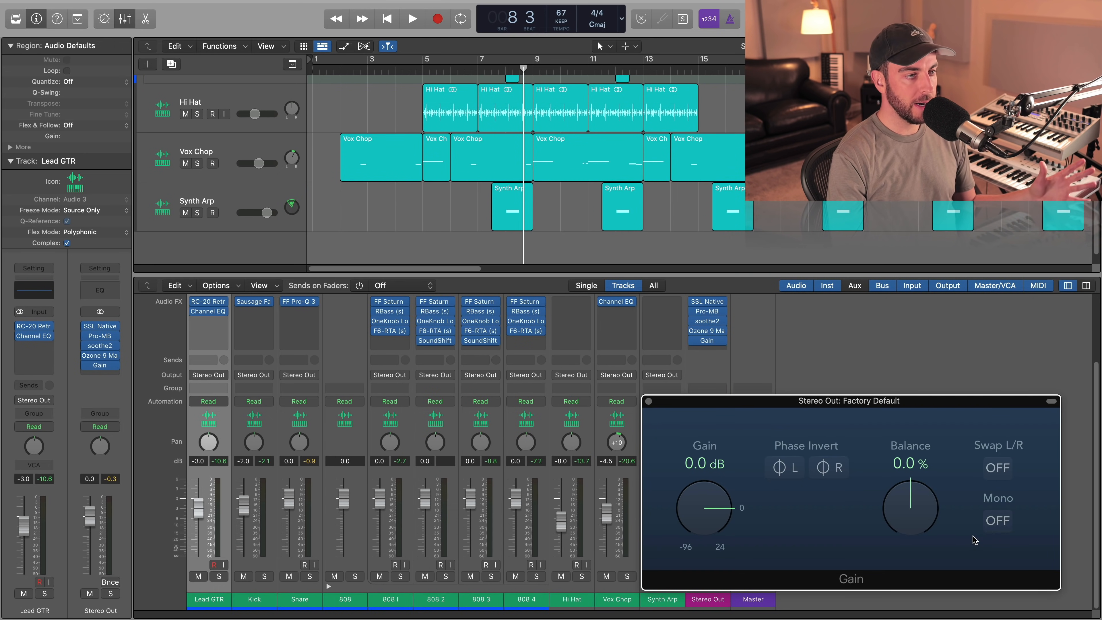
Toggle Mono on and off repeatedly in the Gain plugin on the Stereo Out.
{"action": "left_click", "coordinate": [1001, 523]}
{"action": "left_click", "coordinate": [1000, 523]}
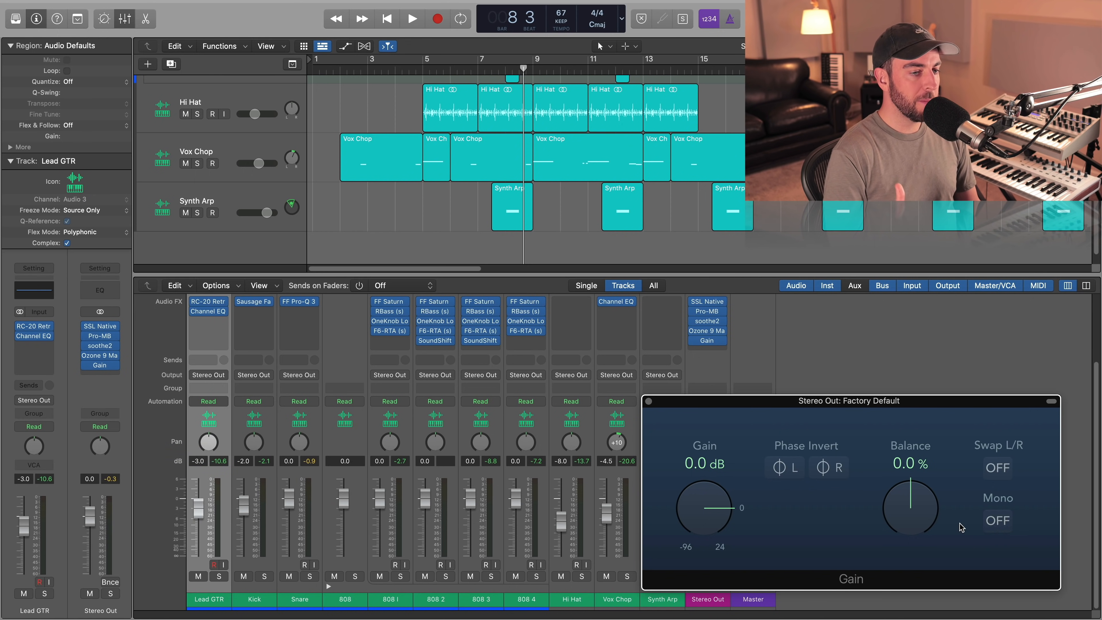
{"action": "left_click", "coordinate": [994, 523]}
{"action": "left_click", "coordinate": [994, 526]}
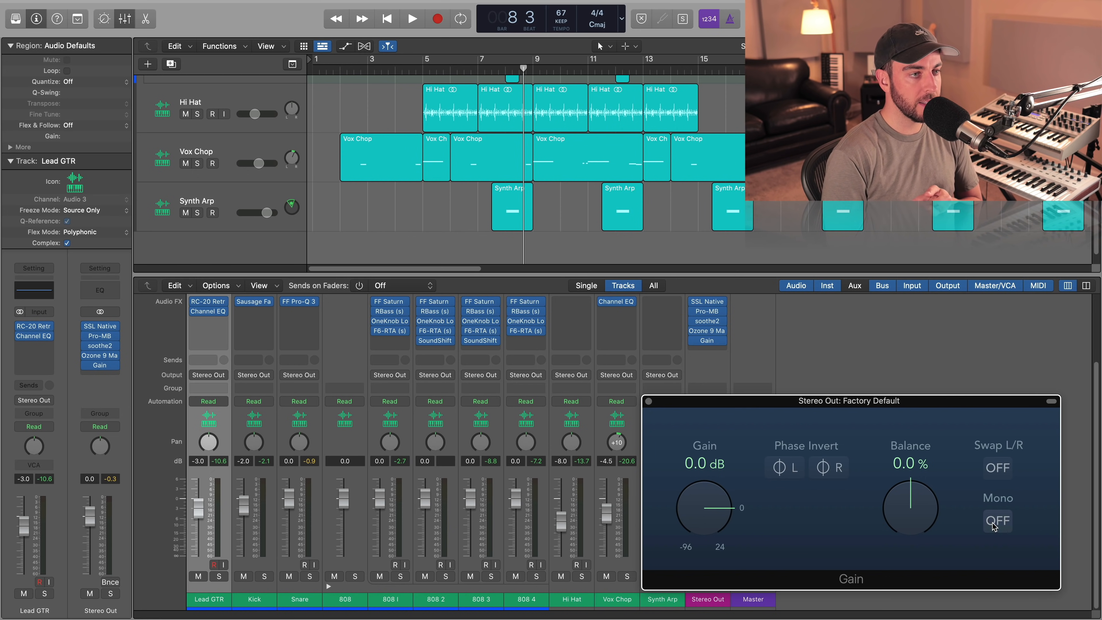
{"action": "left_click", "coordinate": [996, 526]}
{"action": "left_click", "coordinate": [1004, 526]}
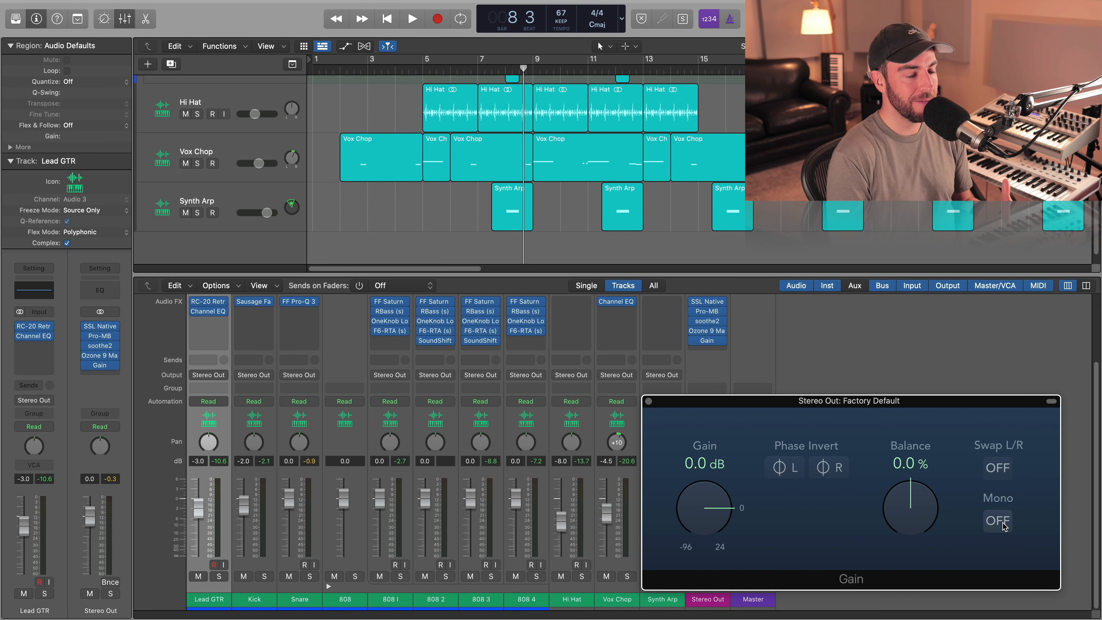
{"action": "left_click", "coordinate": [1004, 526]}
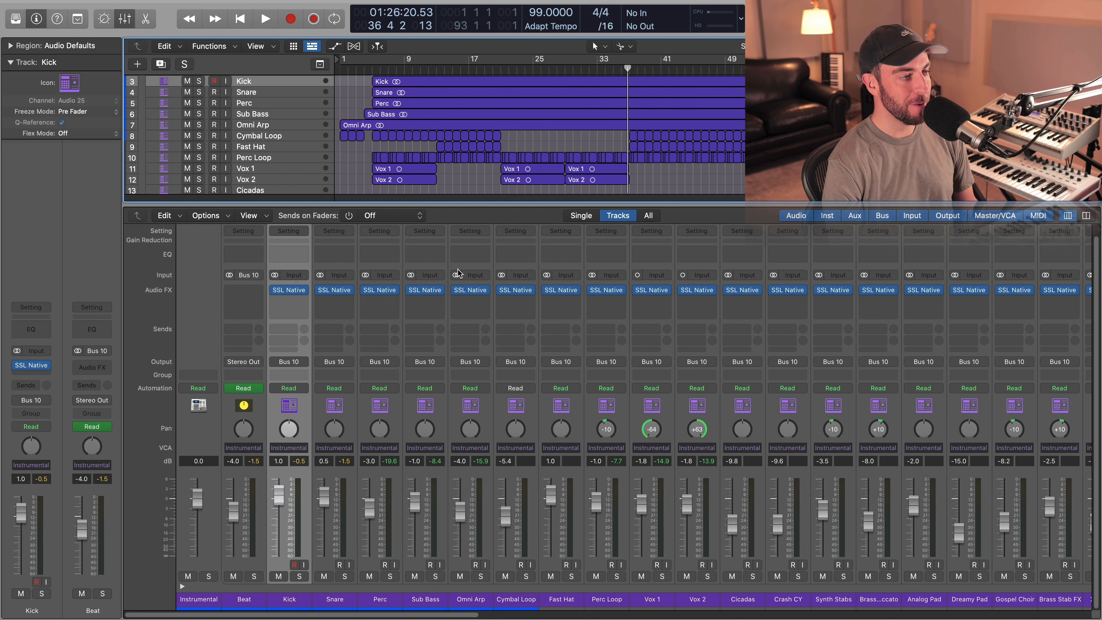
Play the beat from about bar 36 to check the channel levels in the mixer, and stop playback.
{"action": "mouse_move", "coordinate": [466, 616]}
{"action": "left_mouse_down"}
{"action": "mouse_move", "coordinate": [770, 617]}
{"action": "mouse_move", "coordinate": [454, 618]}
{"action": "left_mouse_up"}
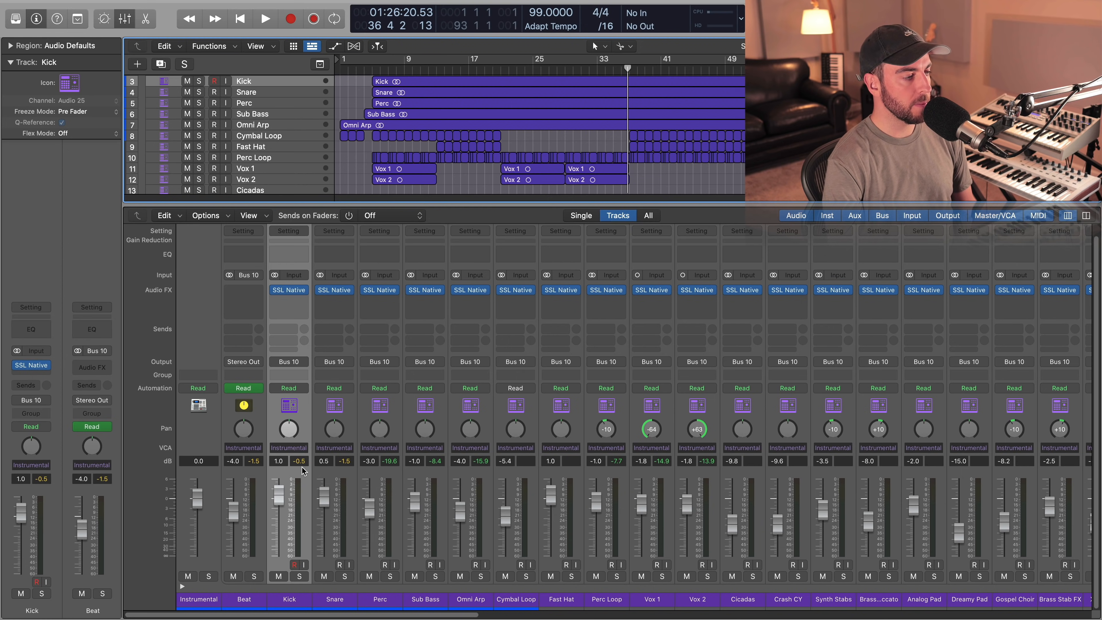
{"action": "key", "text": "space"}
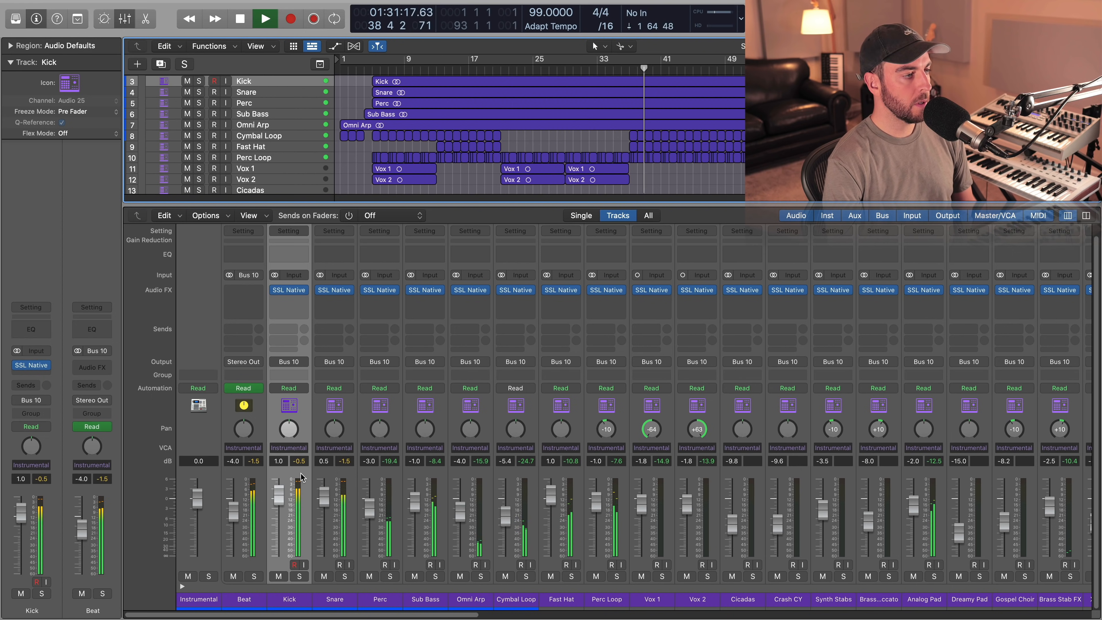
{"action": "key", "text": "space"}
Raise the Kick fader to 3.4 dB and play the section around bar 36 to check its level.
{"action": "left_click_drag", "start_coordinate": [278, 500], "coordinate": [279, 489]}
{"action": "key", "text": "space"}
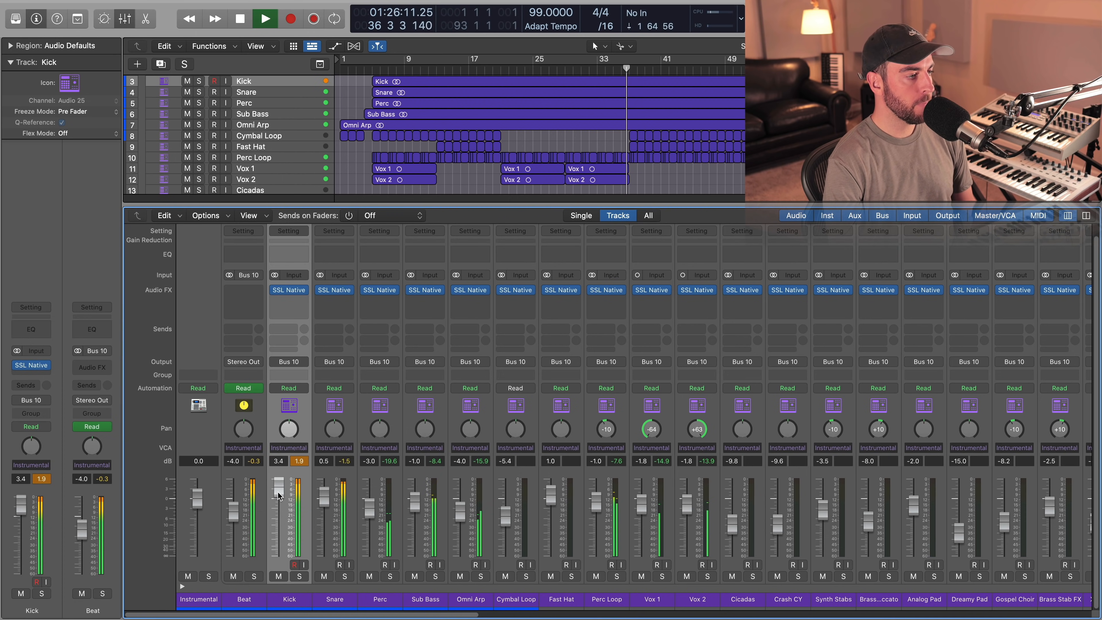
{"action": "key", "text": "space"}
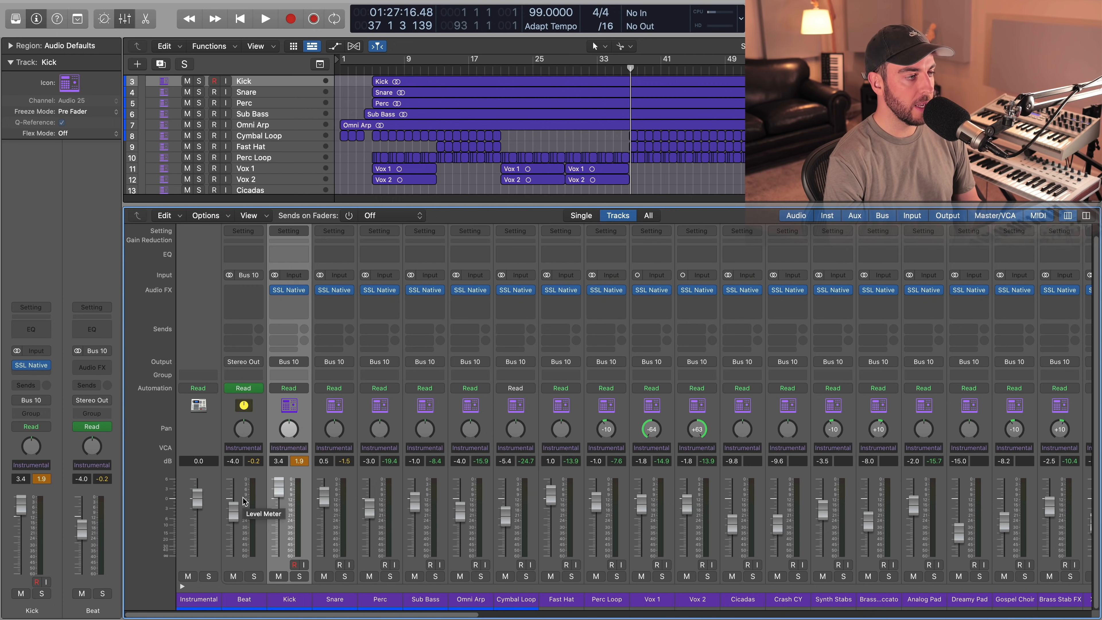
Select all instrumental channels from Kick to Reverse FX and raise their faders together by 4 dB, bringing Kick to 5.0 dB.
{"action": "left_click_drag", "start_coordinate": [408, 615], "coordinate": [1022, 619]}
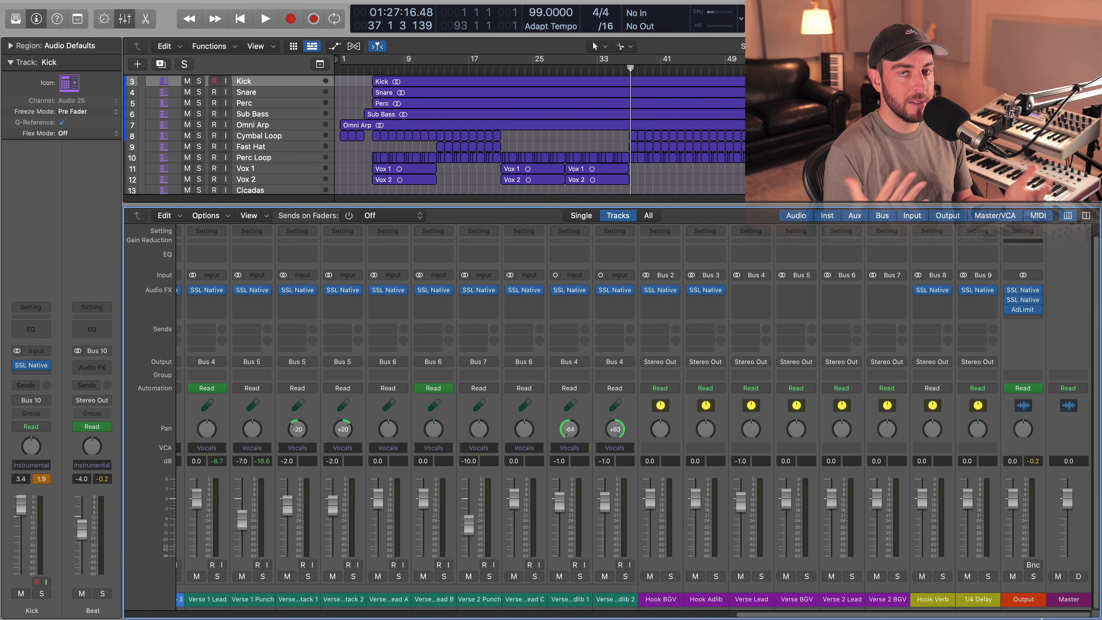
{"action": "left_click_drag", "start_coordinate": [1041, 618], "coordinate": [236, 617]}
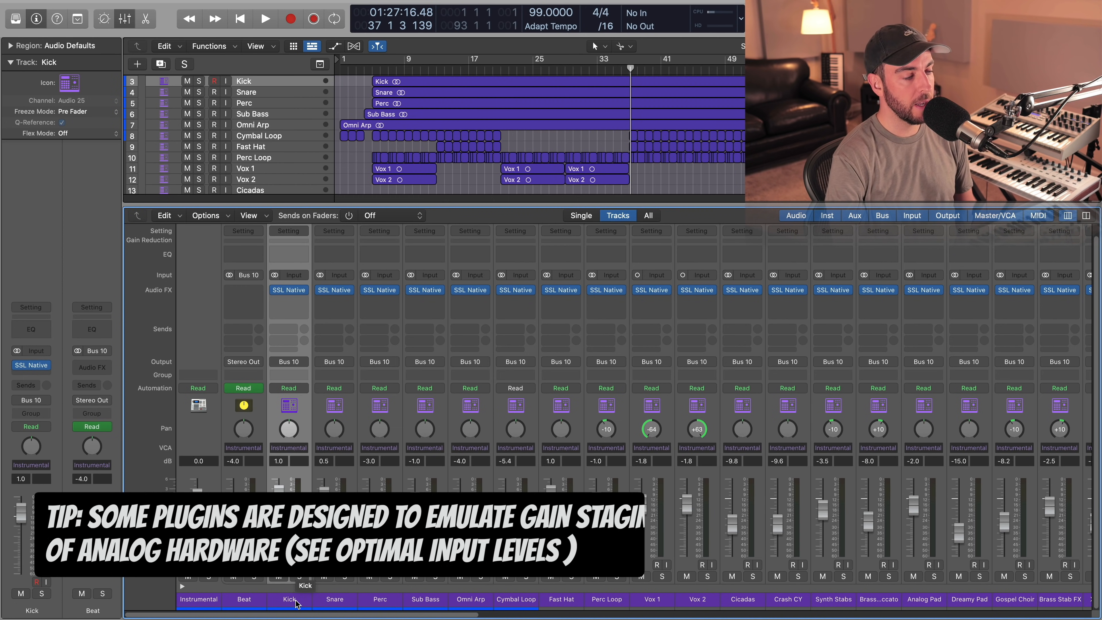
{"action": "left_click_drag", "start_coordinate": [297, 604], "coordinate": [960, 605]}
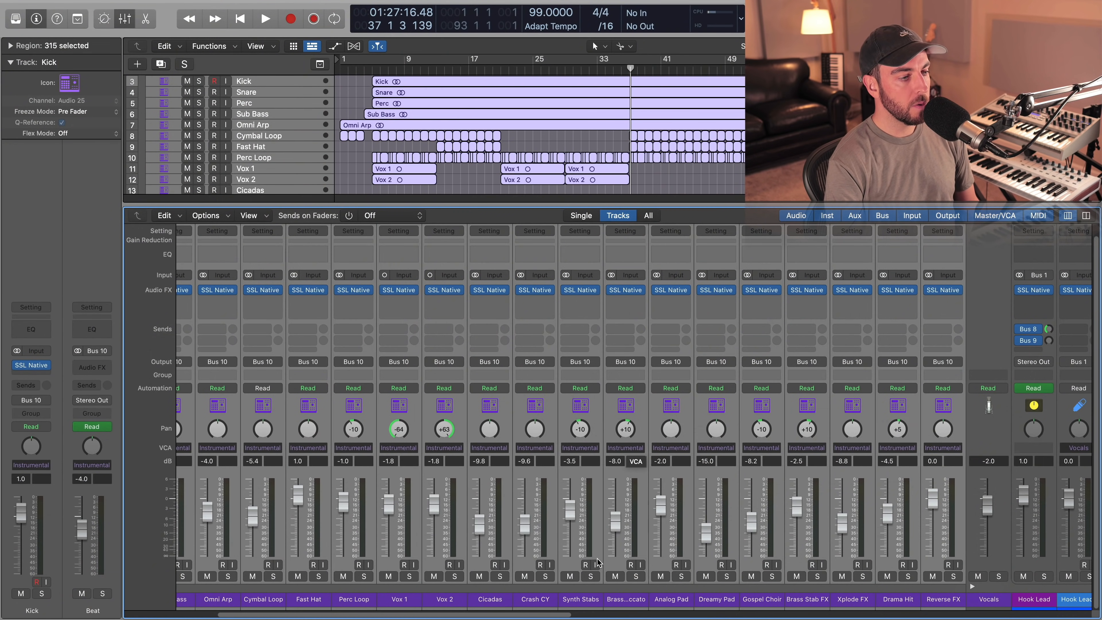
{"action": "left_click_drag", "start_coordinate": [562, 616], "coordinate": [394, 618]}
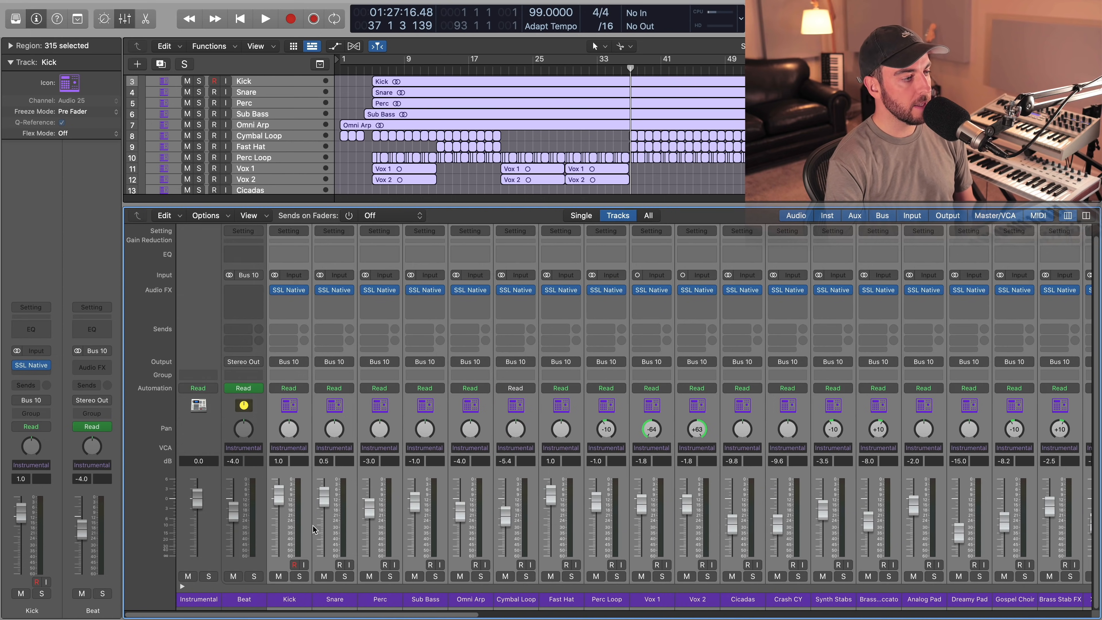
{"action": "left_click_drag", "start_coordinate": [279, 500], "coordinate": [278, 484]}
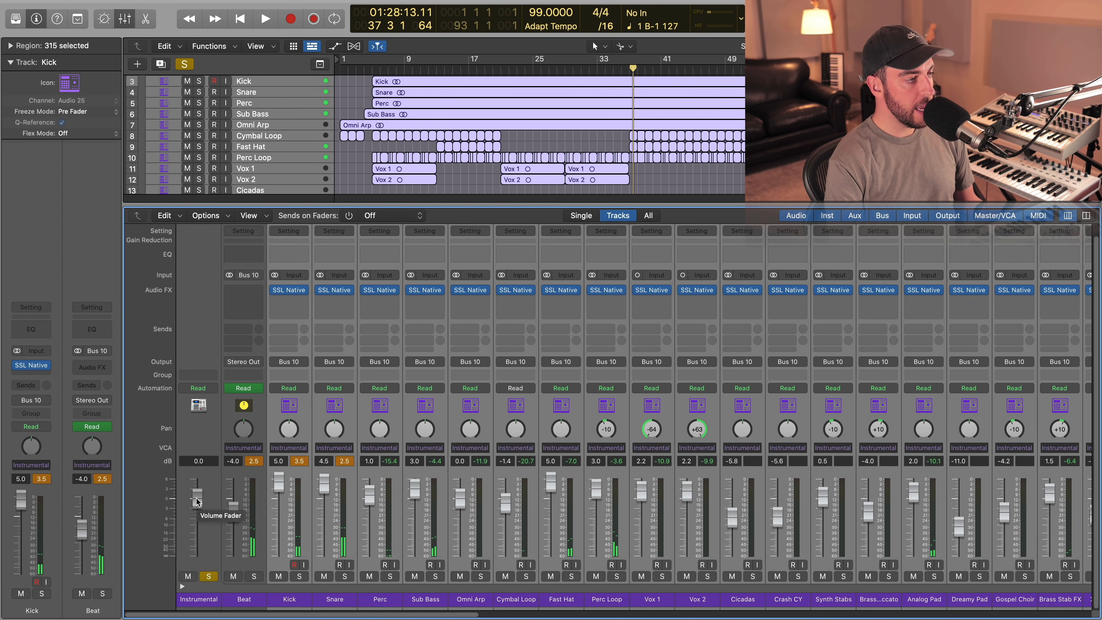
Lower the Instrumental VCA fader to -5.0 dB, play the beat to check the levels, and stop playback.
{"action": "left_click_drag", "start_coordinate": [197, 502], "coordinate": [201, 537]}
{"action": "key", "text": "space"}
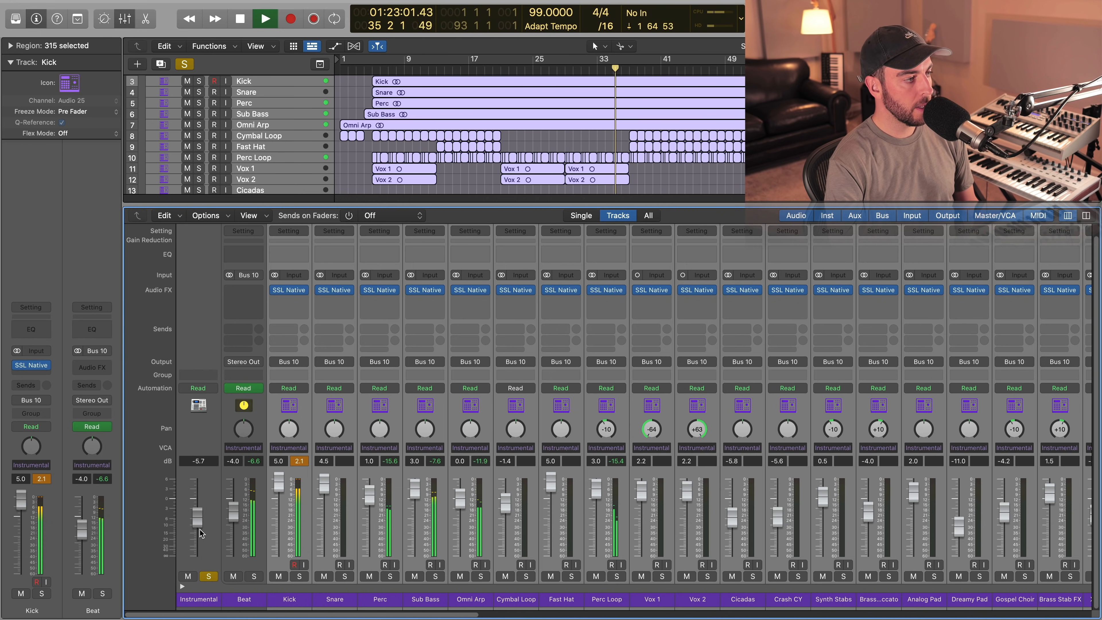
{"action": "left_click_drag", "start_coordinate": [201, 537], "coordinate": [201, 534]}
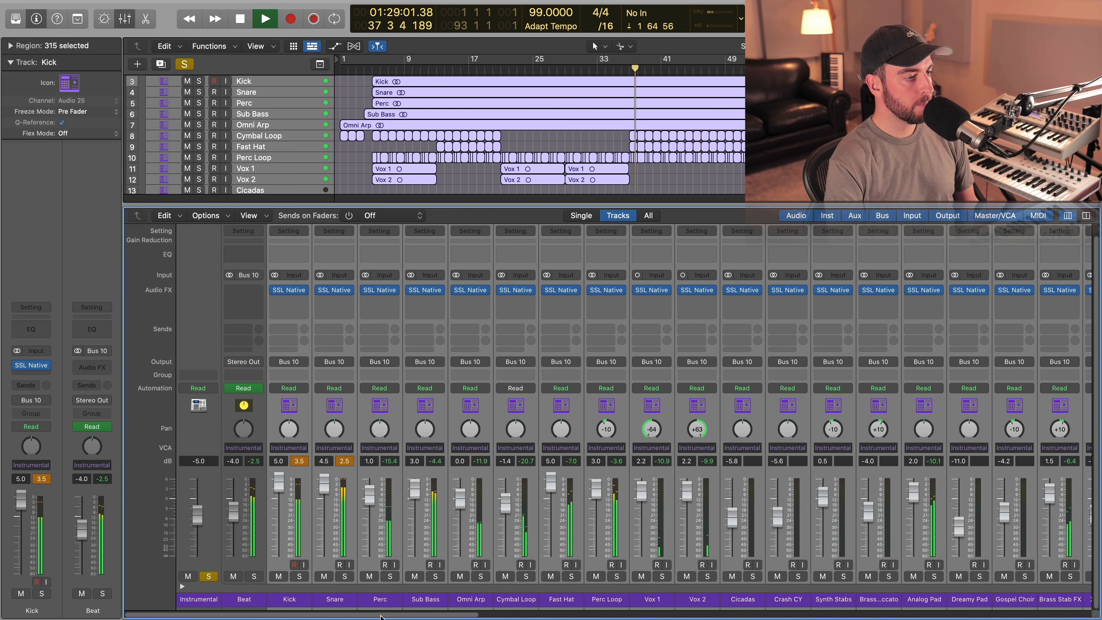
{"action": "left_click_drag", "start_coordinate": [380, 616], "coordinate": [346, 619]}
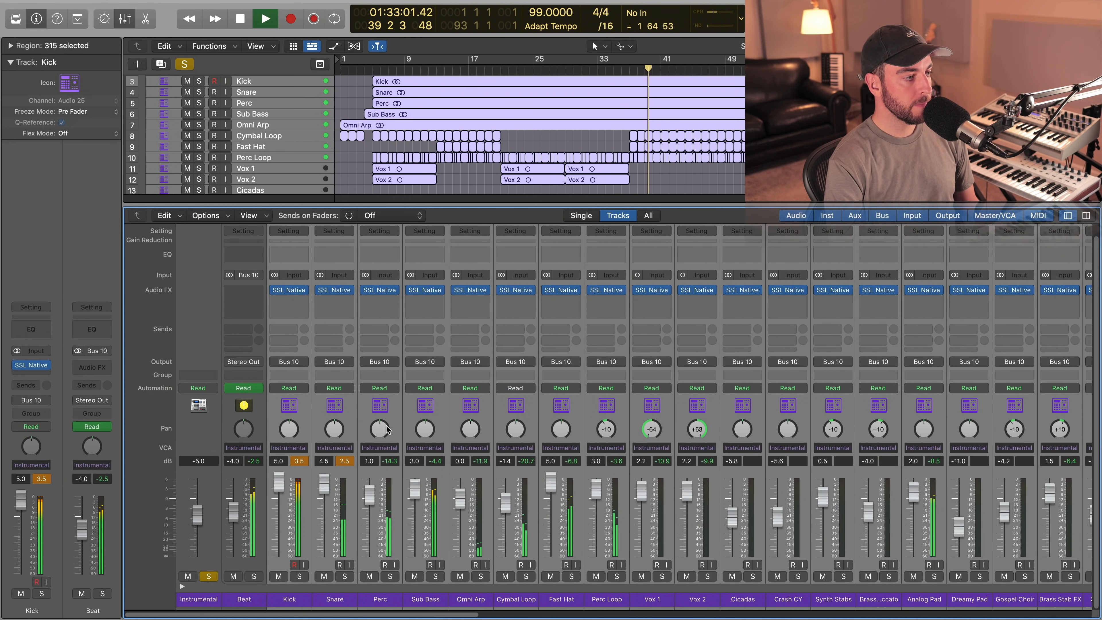
{"action": "key", "text": "space"}
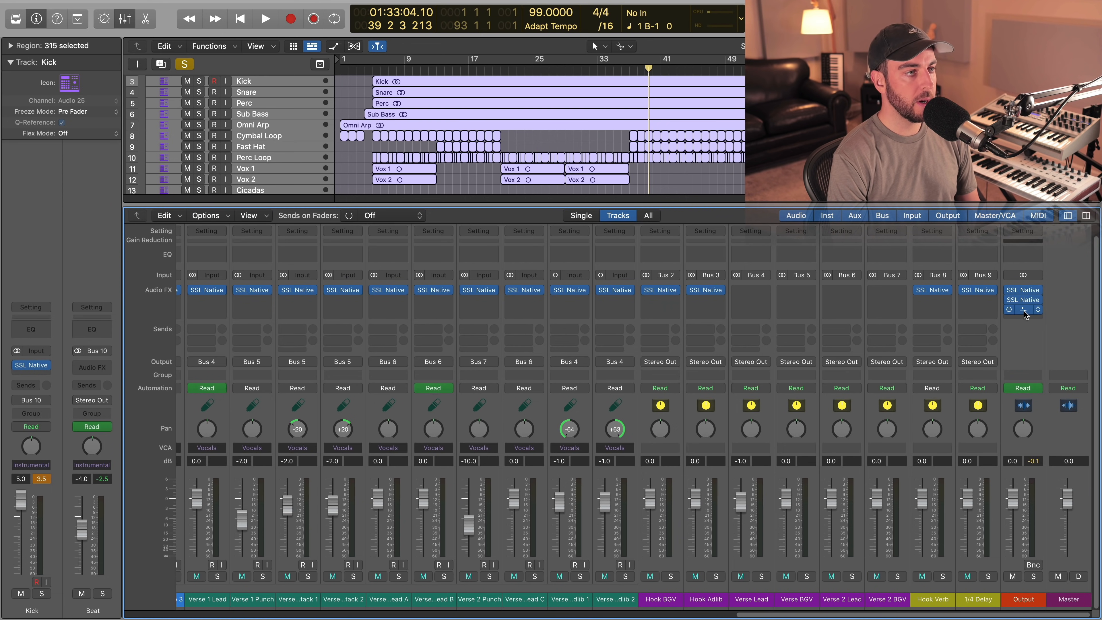
Examine the Adaptive Limiter settings on the Output channel and close the plugin.
{"action": "left_click", "coordinate": [1024, 309]}
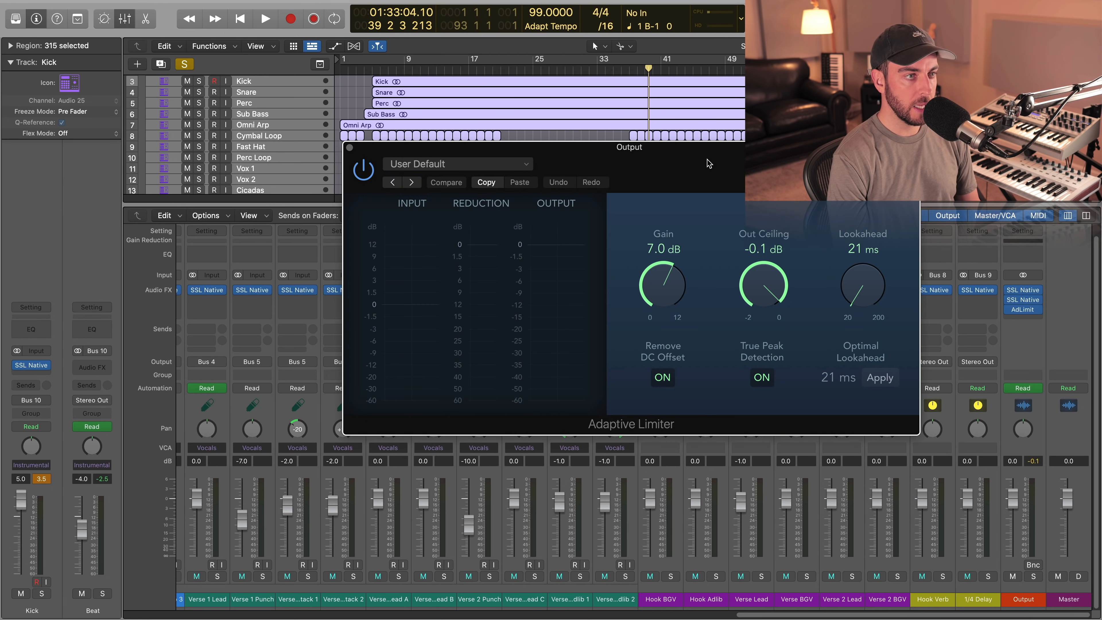
{"action": "left_click_drag", "start_coordinate": [709, 163], "coordinate": [664, 201]}
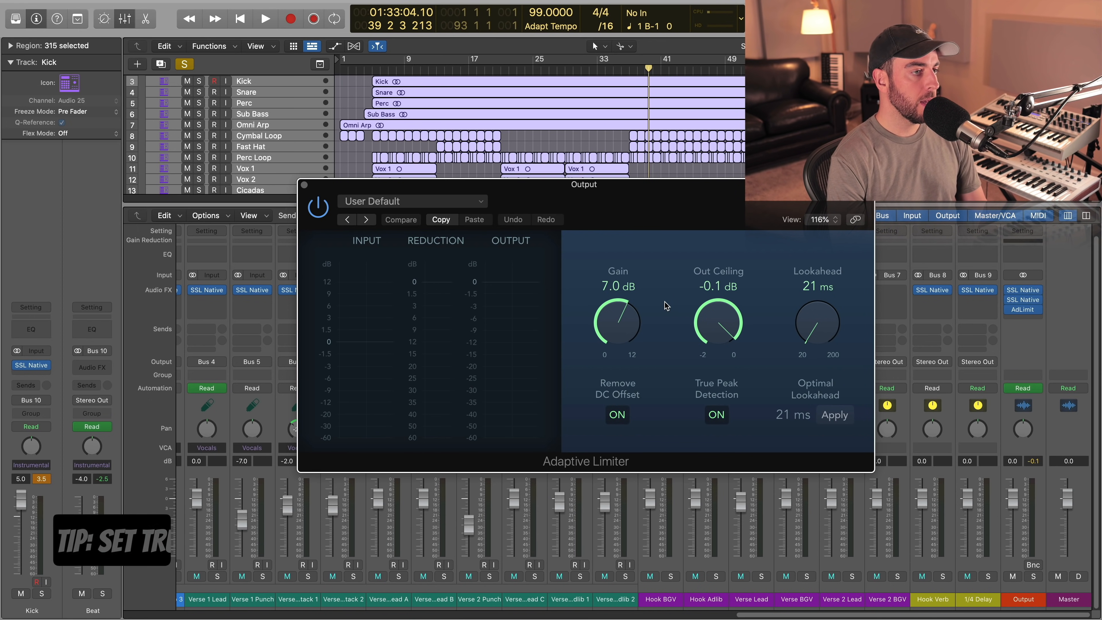
{"action": "left_click", "coordinate": [304, 185]}
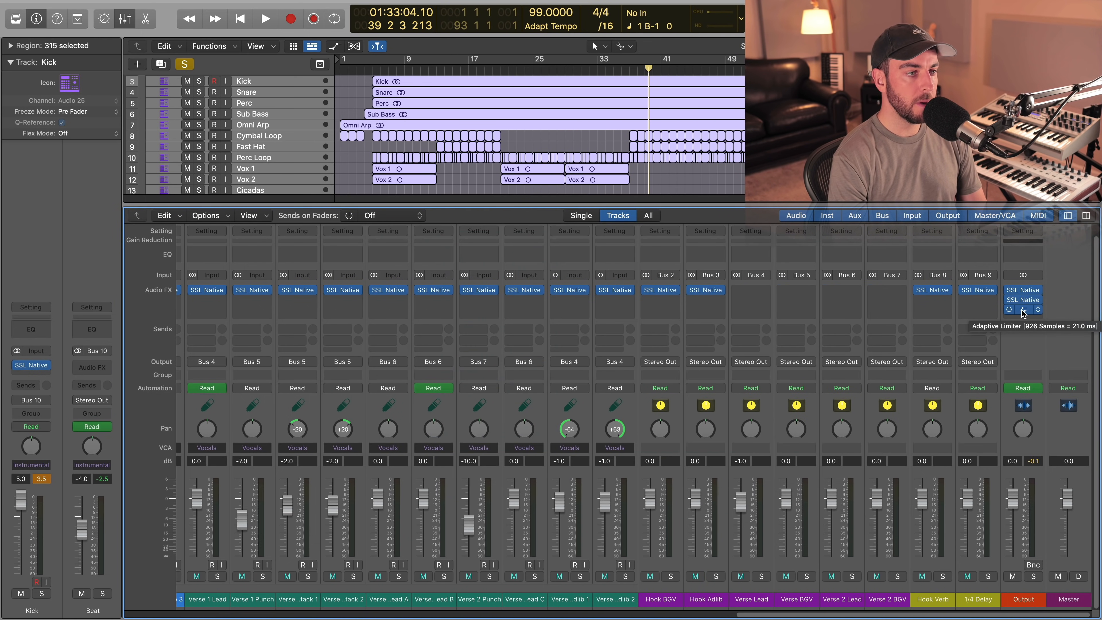
{"action": "left_click_drag", "start_coordinate": [770, 615], "coordinate": [859, 616]}
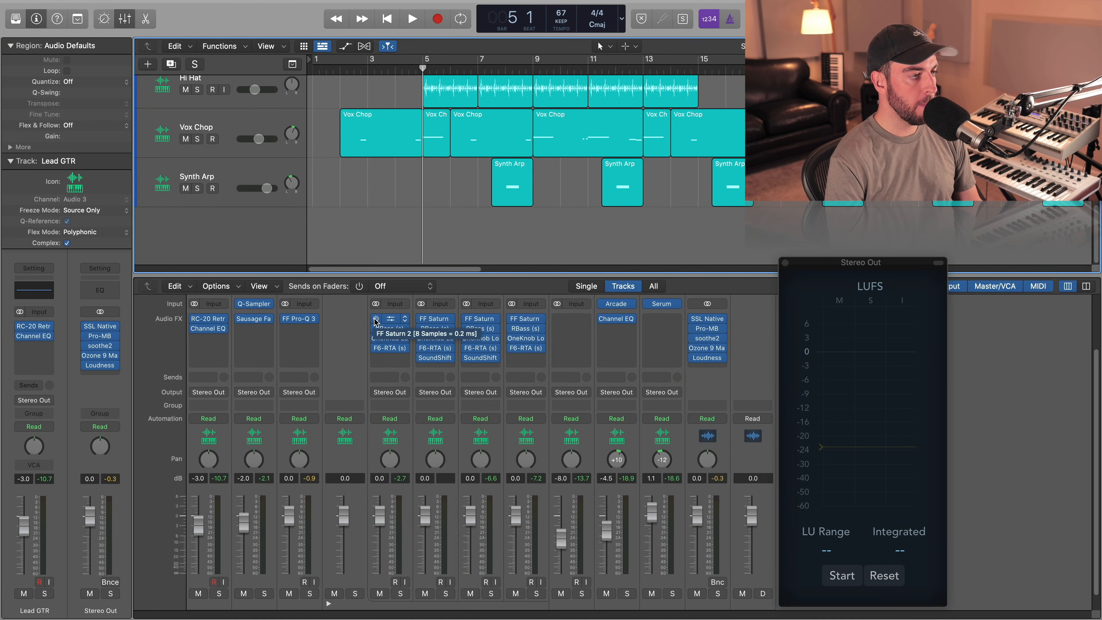
Bypass FF Saturn, RBass, OneKnob and F6-RTA on all four 808 channels.
{"action": "left_click_drag", "start_coordinate": [382, 333], "coordinate": [358, 343]}
{"action": "scroll", "coordinate": [358, 343], "scroll_direction": "down", "scroll_amount": 2}
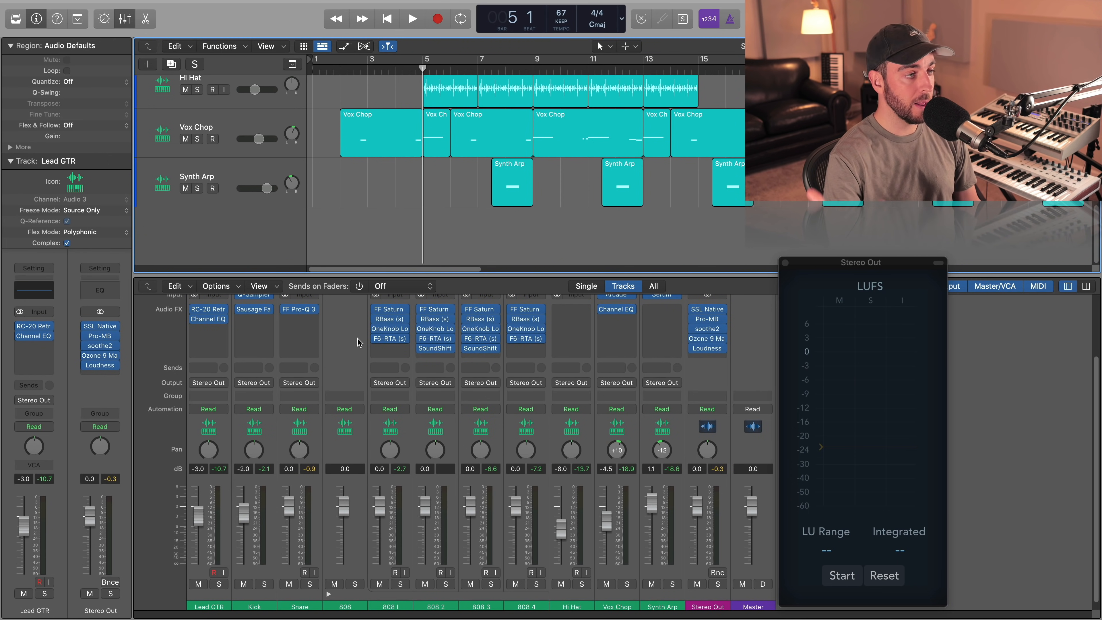
{"action": "left_click_drag", "start_coordinate": [375, 307], "coordinate": [375, 328]}
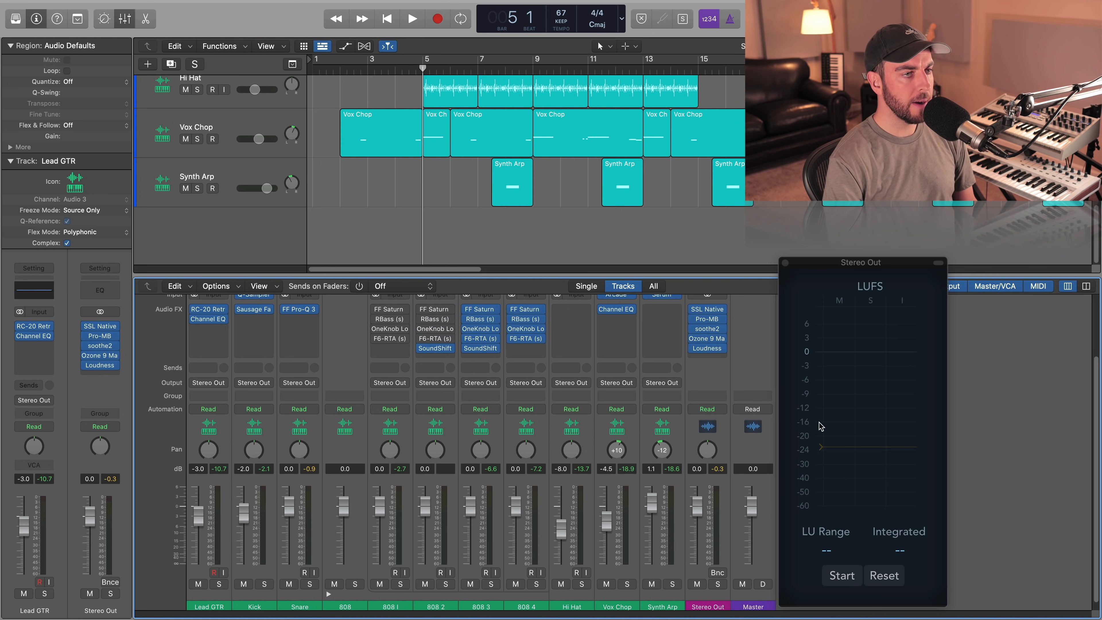
{"action": "left_click_drag", "start_coordinate": [468, 309], "coordinate": [468, 340]}
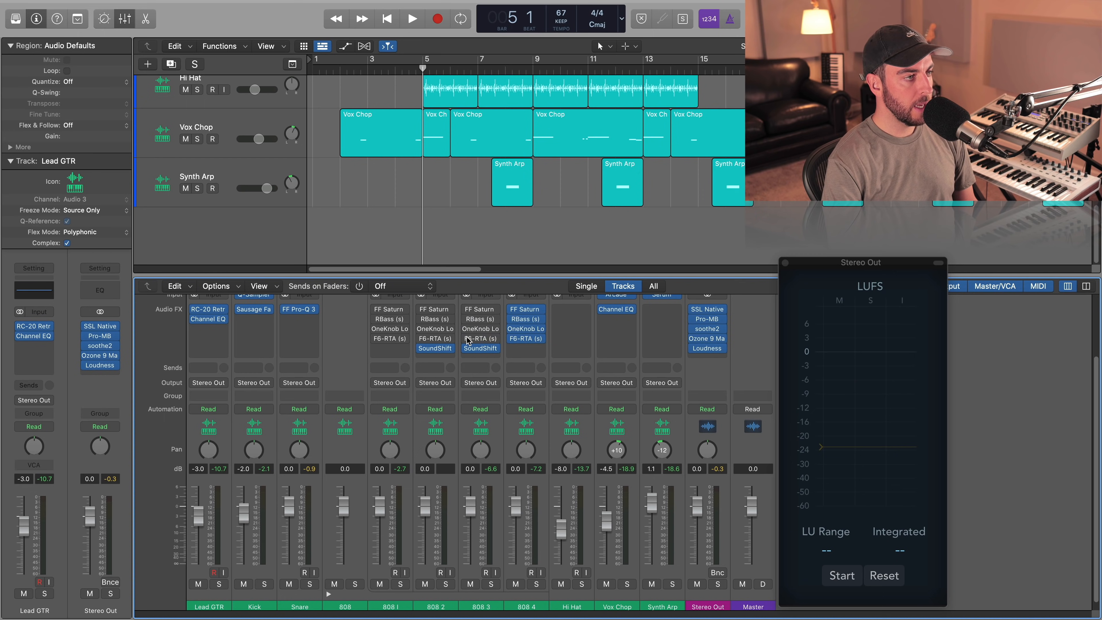
{"action": "left_click_drag", "start_coordinate": [512, 309], "coordinate": [513, 339]}
Play the beat from bar 5 to check the Stereo Out's loudness meter, enlarging the mixer area slightly.
{"action": "key", "text": "space"}
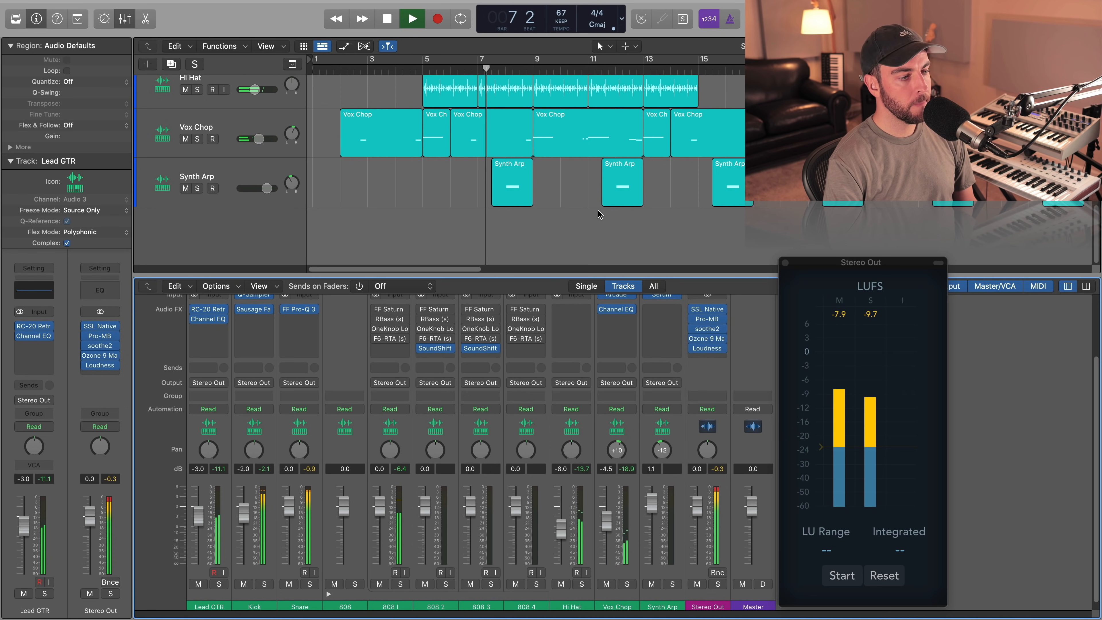
{"action": "left_click_drag", "start_coordinate": [591, 276], "coordinate": [590, 268]}
{"action": "scroll", "coordinate": [610, 334], "scroll_direction": "down", "scroll_amount": 2}
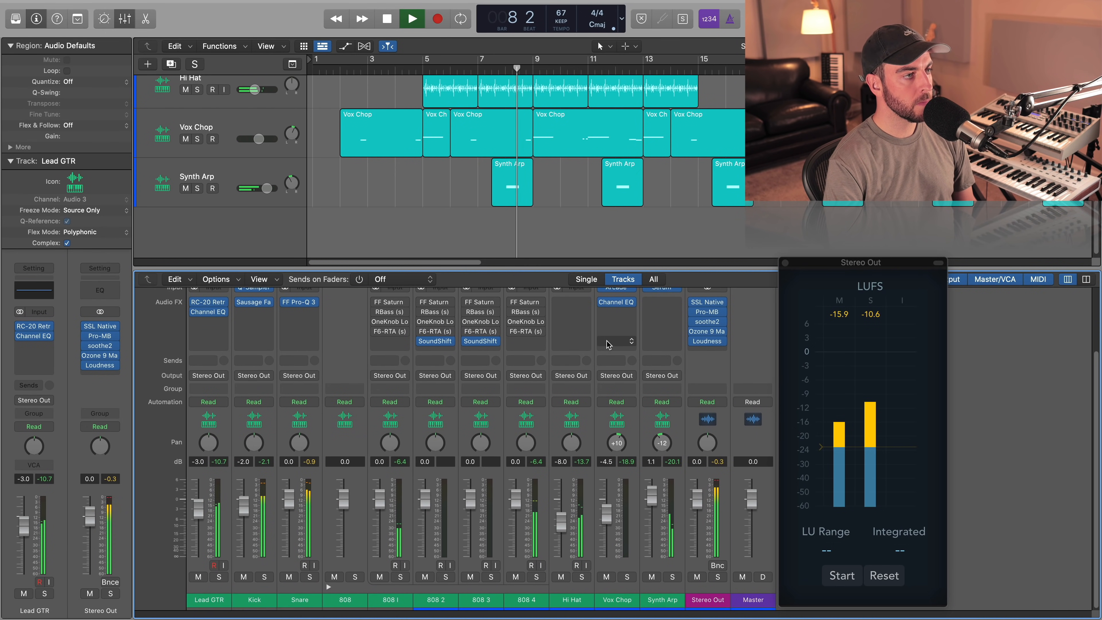
Stop playback and re-enable FF Saturn, RBass, OneKnob and F6-RTA on all four 808 channels.
{"action": "left_click_drag", "start_coordinate": [566, 273], "coordinate": [565, 280]}
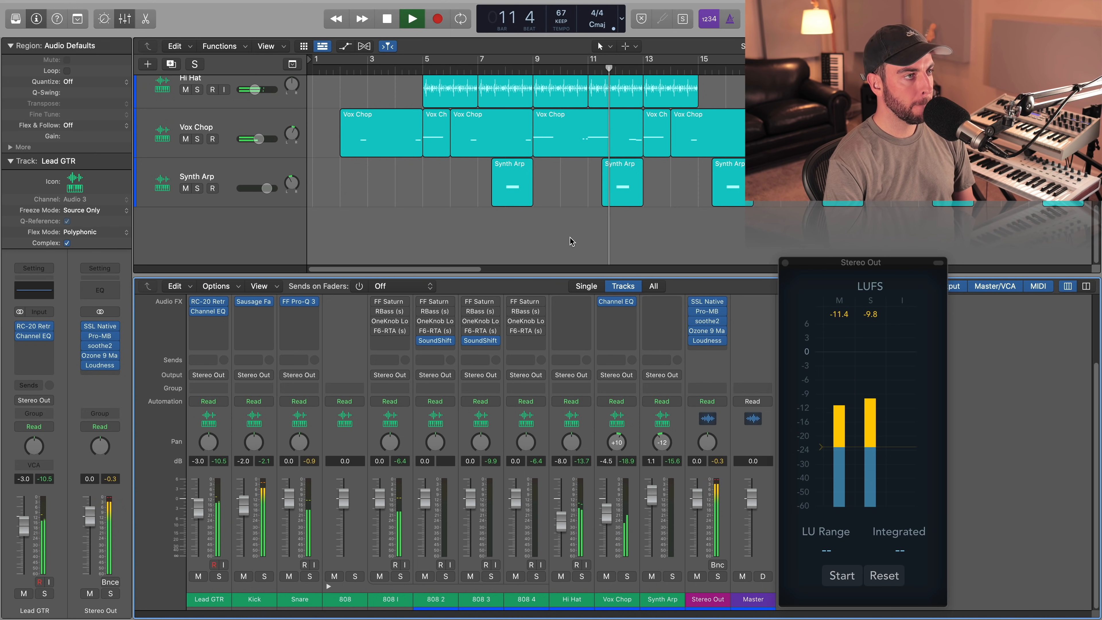
{"action": "key", "text": "space"}
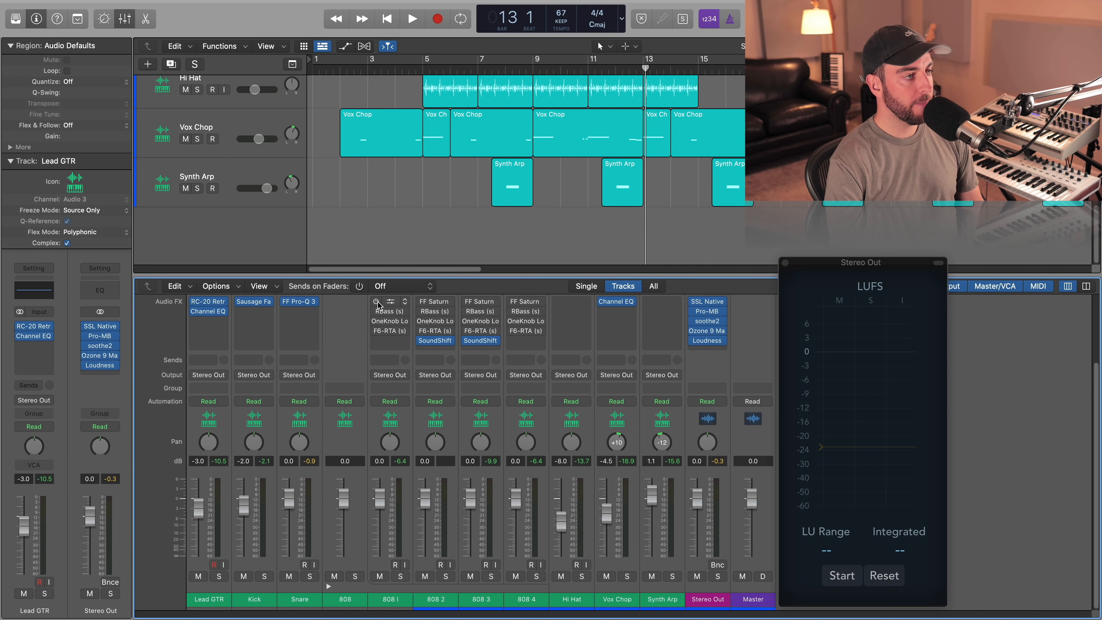
{"action": "left_click_drag", "start_coordinate": [421, 300], "coordinate": [421, 325]}
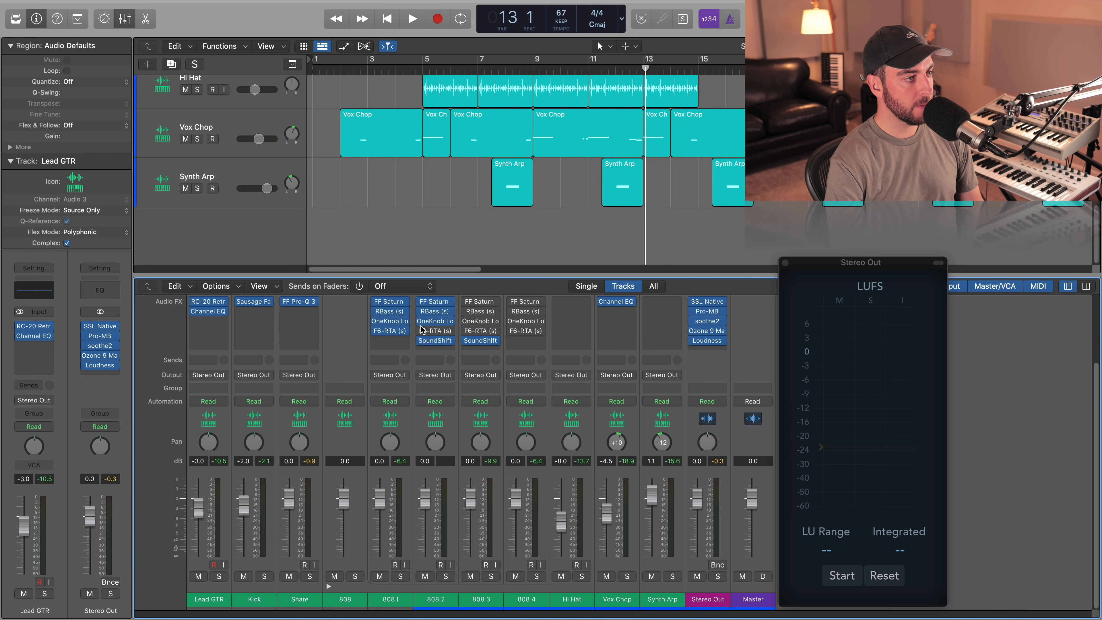
{"action": "left_click", "coordinate": [465, 301]}
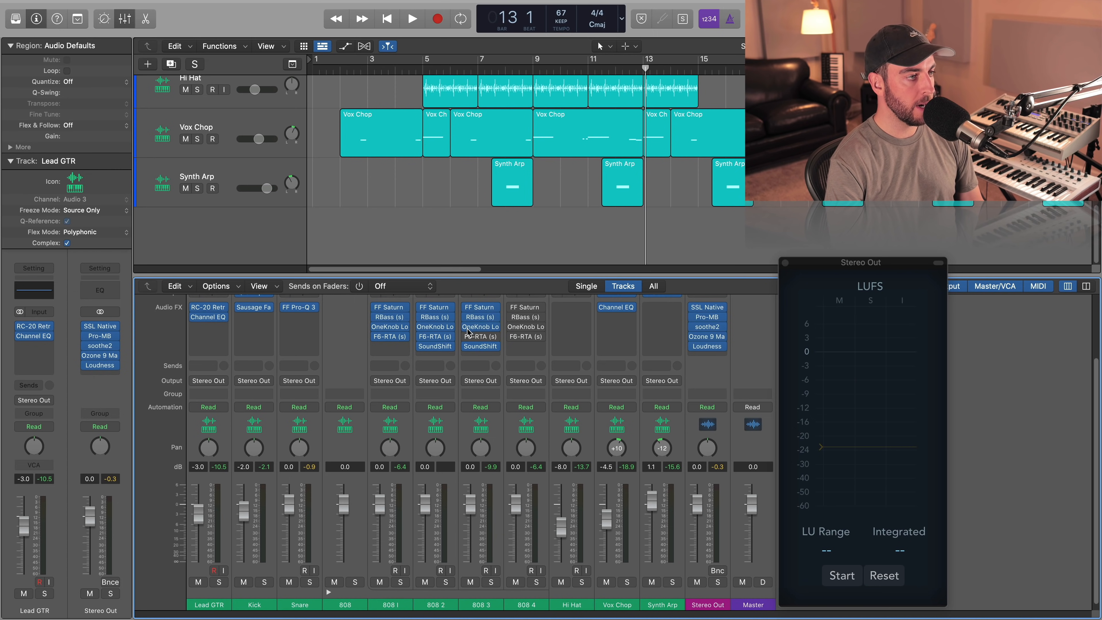
{"action": "left_click_drag", "start_coordinate": [511, 307], "coordinate": [512, 339]}
Play the beat to check the Stereo Out's loudness with the 808 effects active, and examine its frequency spectrum in MultiMeter.
{"action": "left_click", "coordinate": [548, 238]}
{"action": "key", "text": "space"}
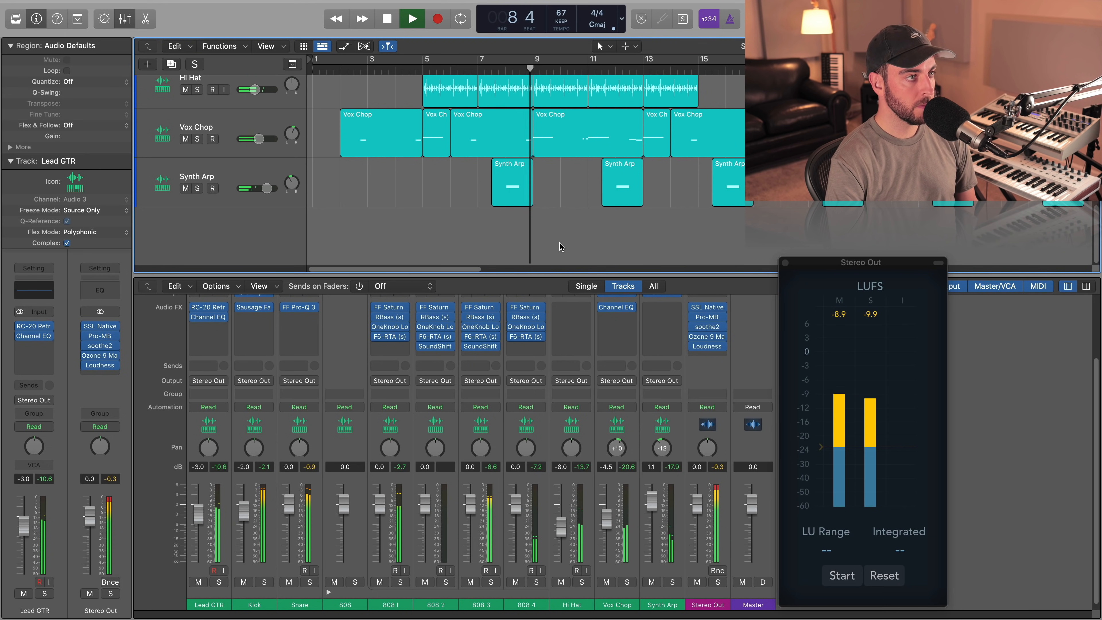
{"action": "key", "text": "space"}
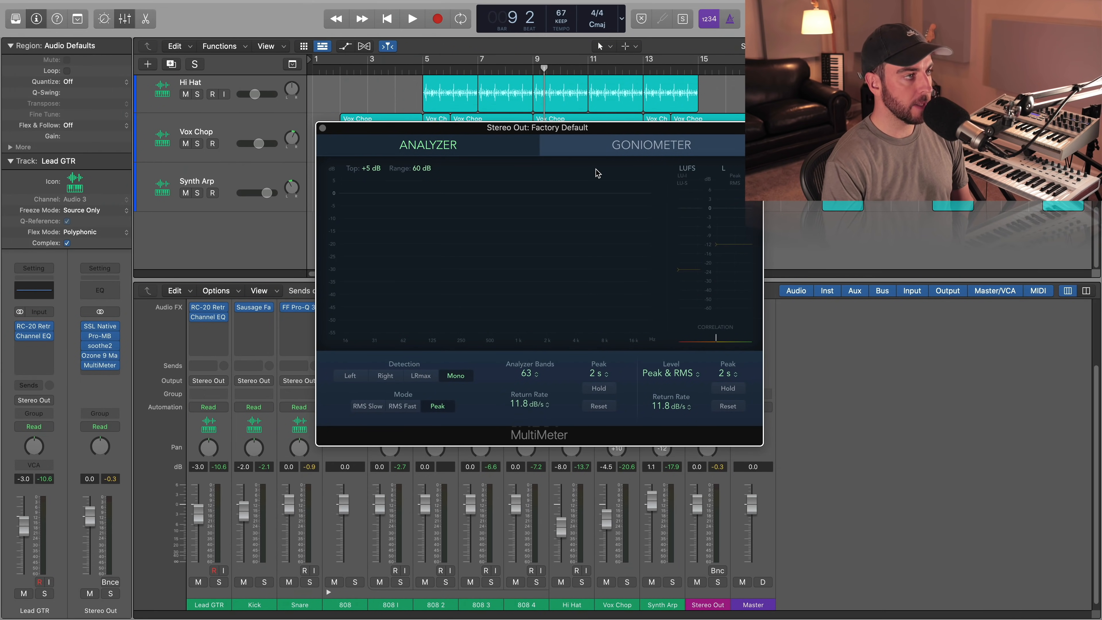
{"action": "key", "text": "space"}
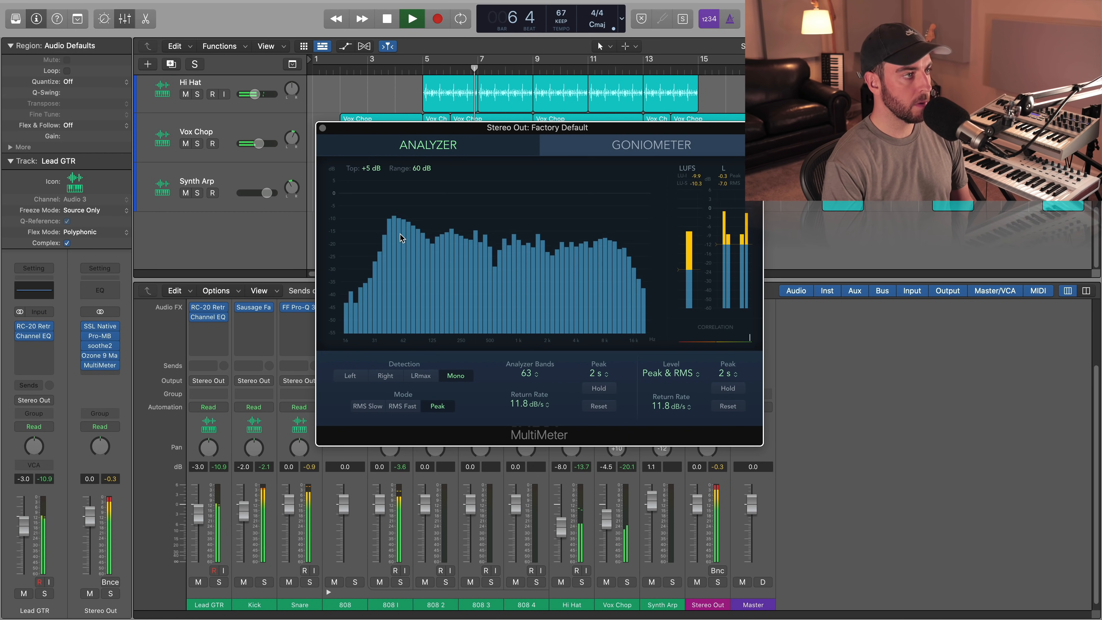
{"action": "key", "text": "space"}
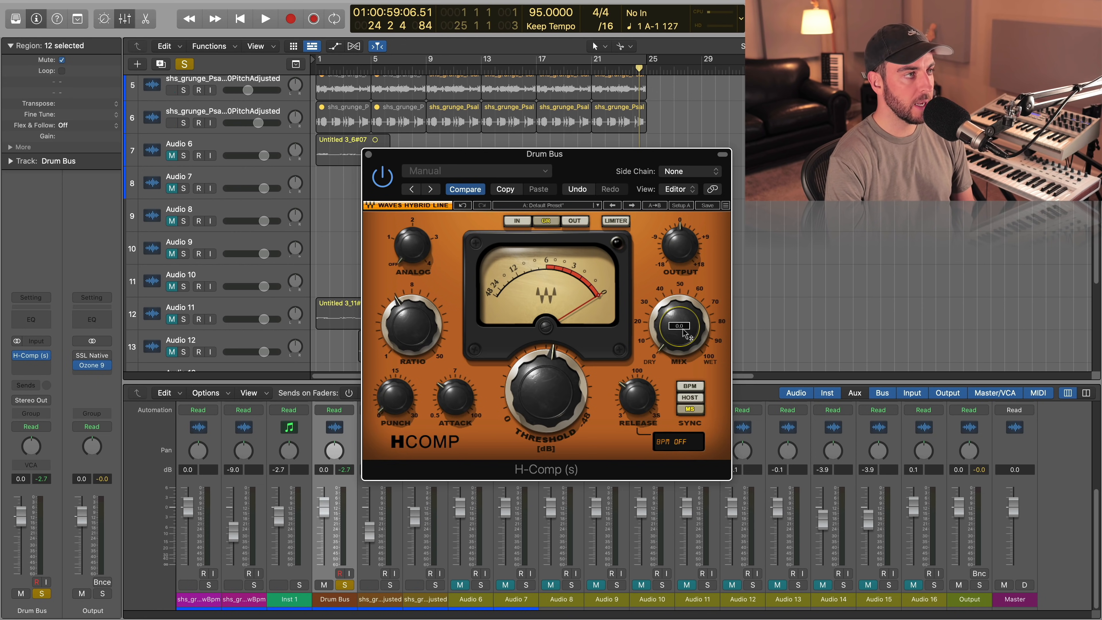
Play the soloed Drum Bus while adjusting the H-Comp mix down to 0.0, and stop playback.
{"action": "key", "text": "space"}
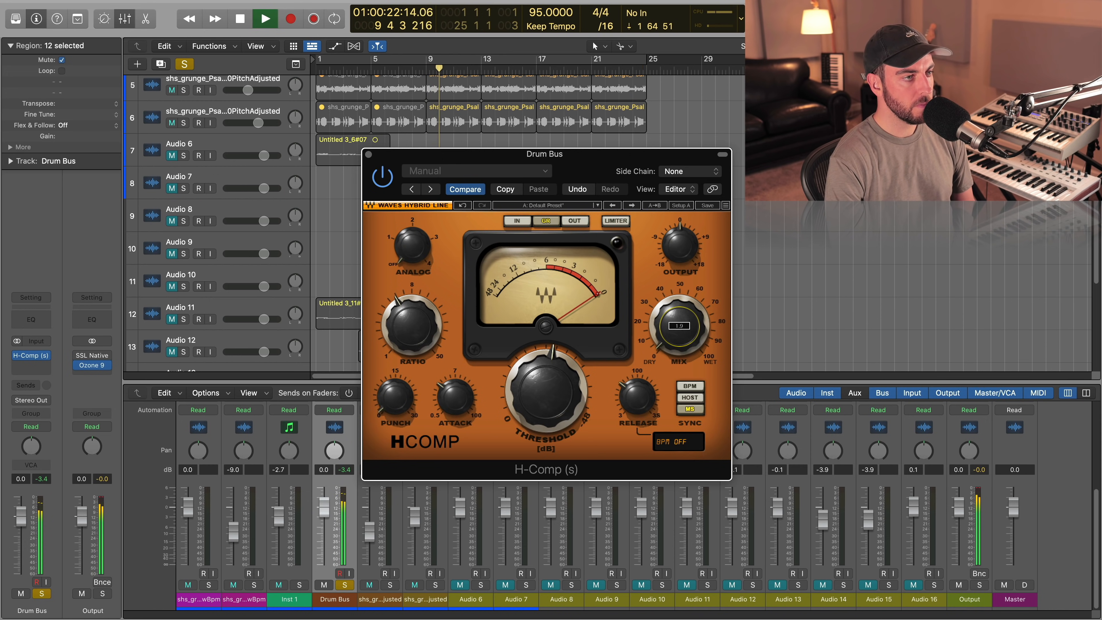
{"action": "mouse_move", "coordinate": [680, 326]}
{"action": "left_mouse_down"}
{"action": "mouse_move", "coordinate": [679, 269]}
{"action": "mouse_move", "coordinate": [682, 331]}
{"action": "left_mouse_up"}
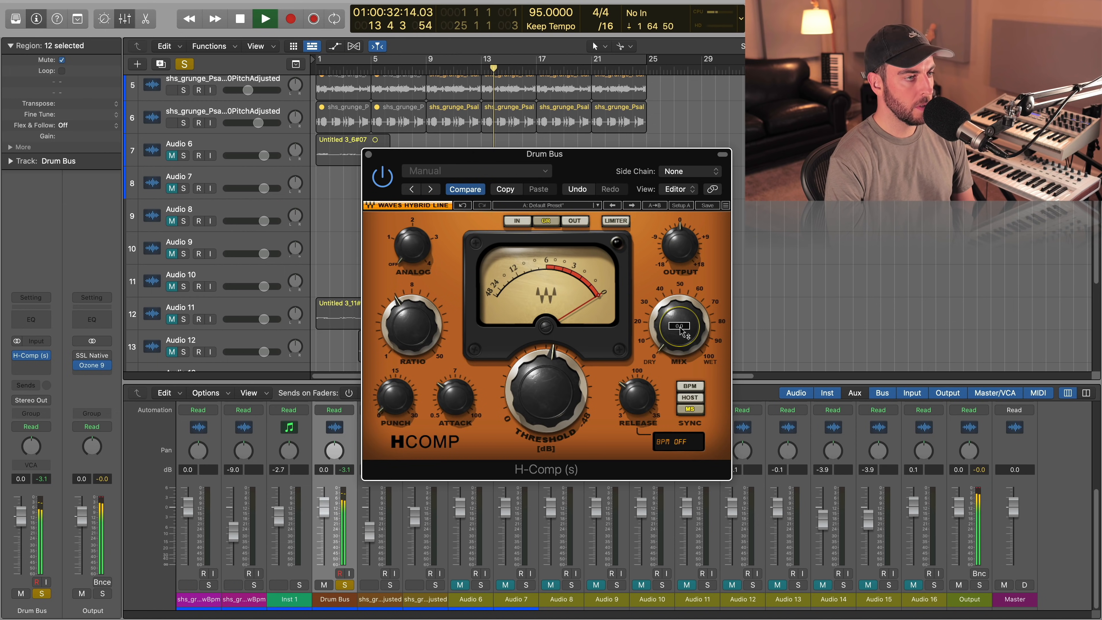
{"action": "key", "text": "space"}
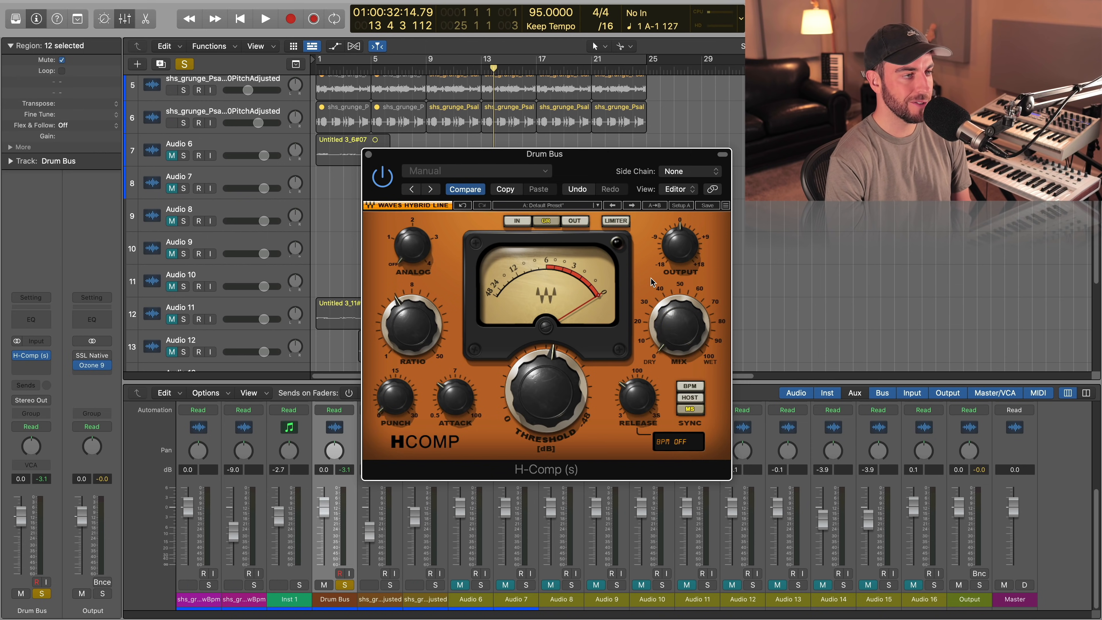
Replay the soloed Drum Bus and raise the H-Comp mix to audition heavy compression.
{"action": "key", "text": "space"}
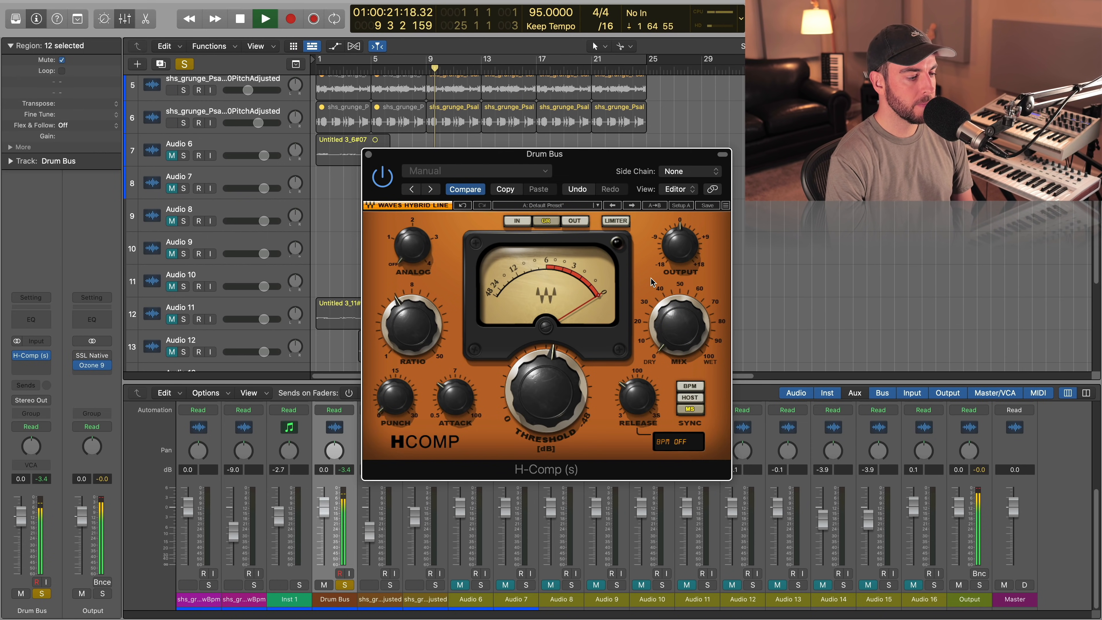
{"action": "mouse_move", "coordinate": [688, 333]}
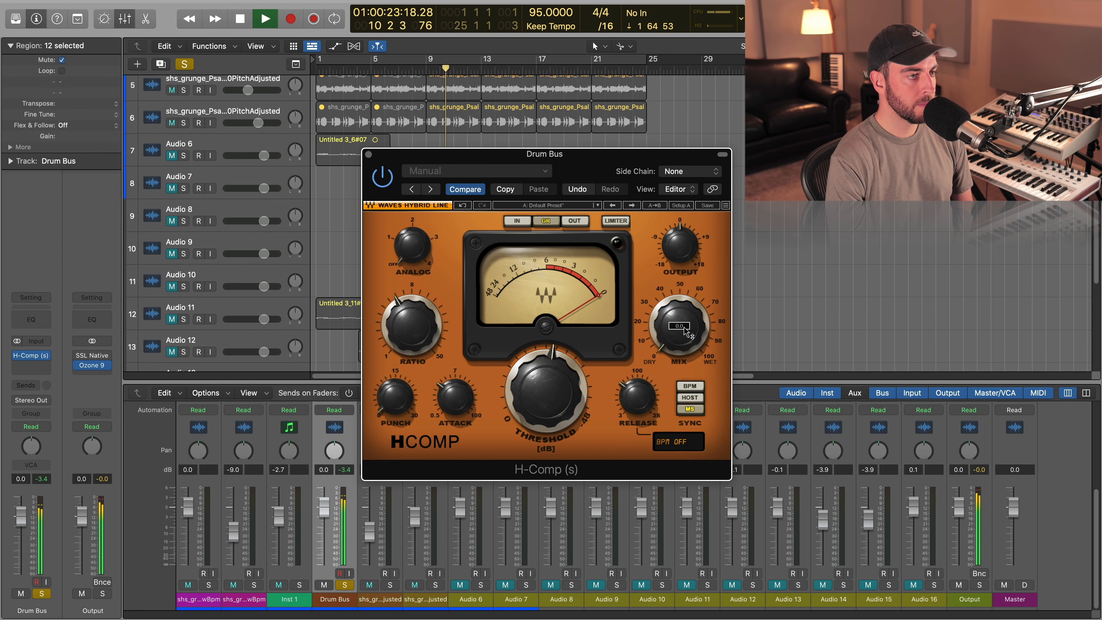
{"action": "left_click_drag", "start_coordinate": [688, 334], "coordinate": [688, 297]}
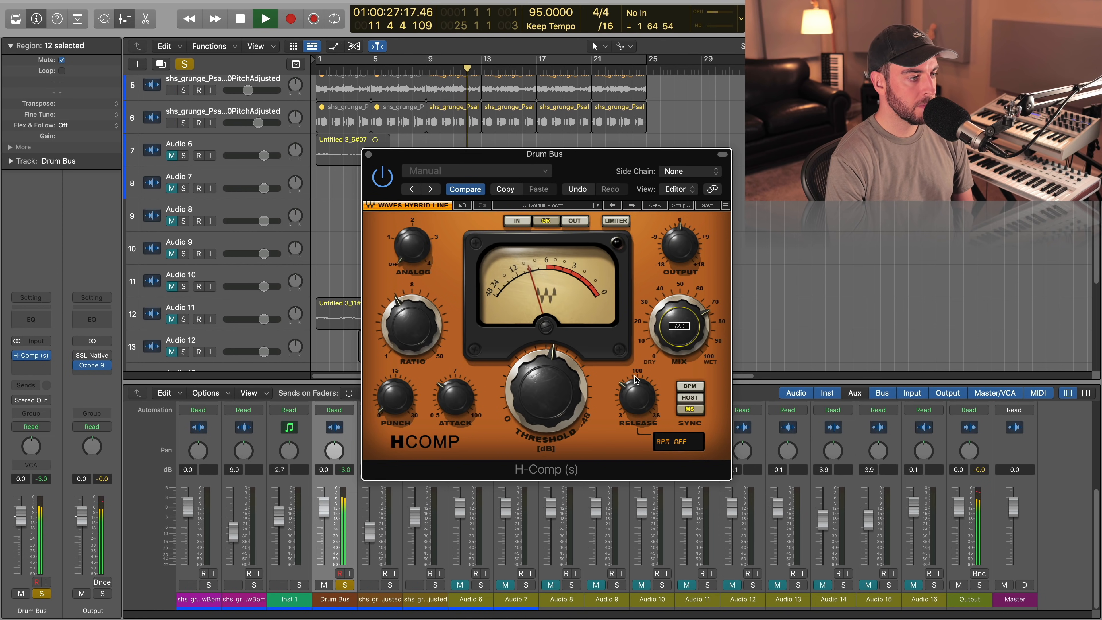
Unsolo the Drum Bus and return the H-Comp mix to 0.0 during playback, finishing by stopping and closing the plugin.
{"action": "left_click", "coordinate": [351, 587]}
{"action": "mouse_move", "coordinate": [690, 339]}
{"action": "mouse_move", "coordinate": [691, 339]}
{"action": "left_mouse_down"}
{"action": "mouse_move", "coordinate": [690, 361]}
{"action": "mouse_move", "coordinate": [688, 335]}
{"action": "left_mouse_up"}
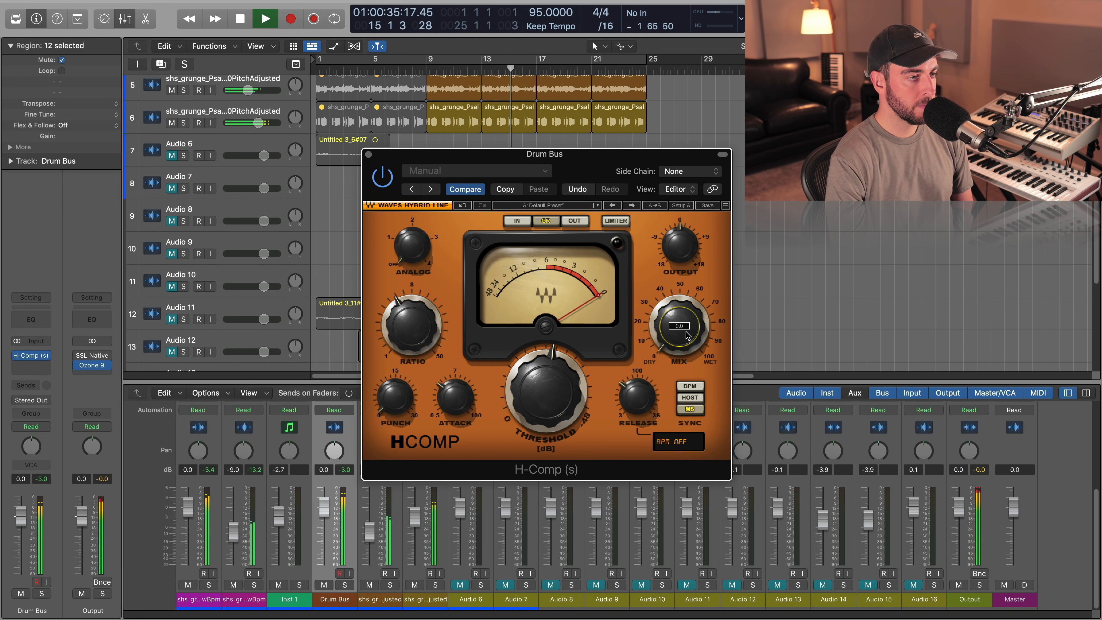
{"action": "key", "text": "space"}
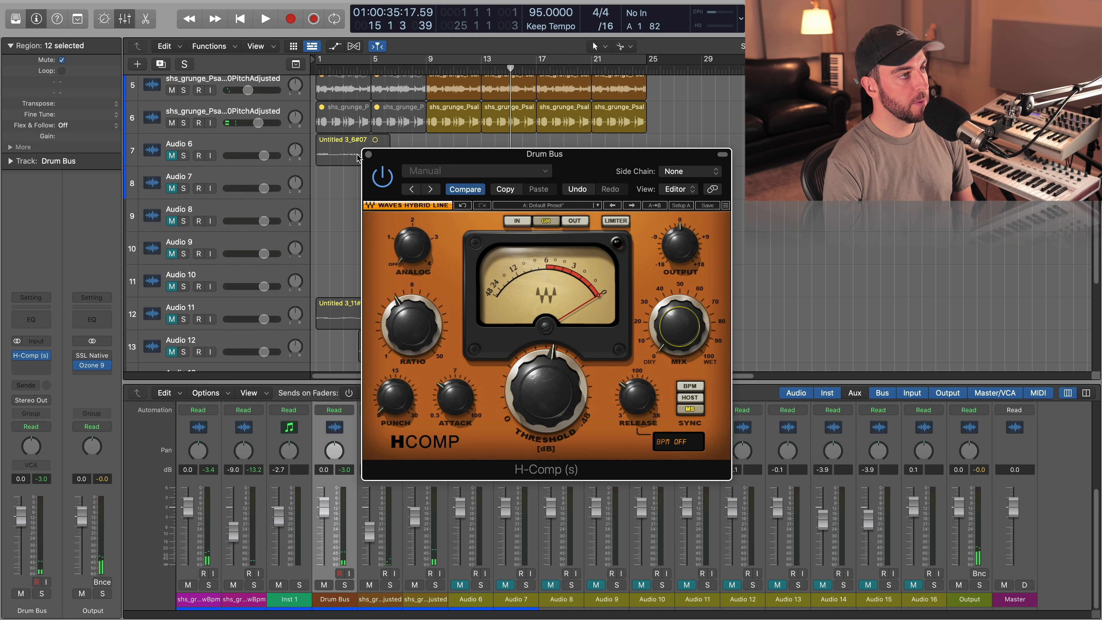
{"action": "left_click", "coordinate": [369, 154]}
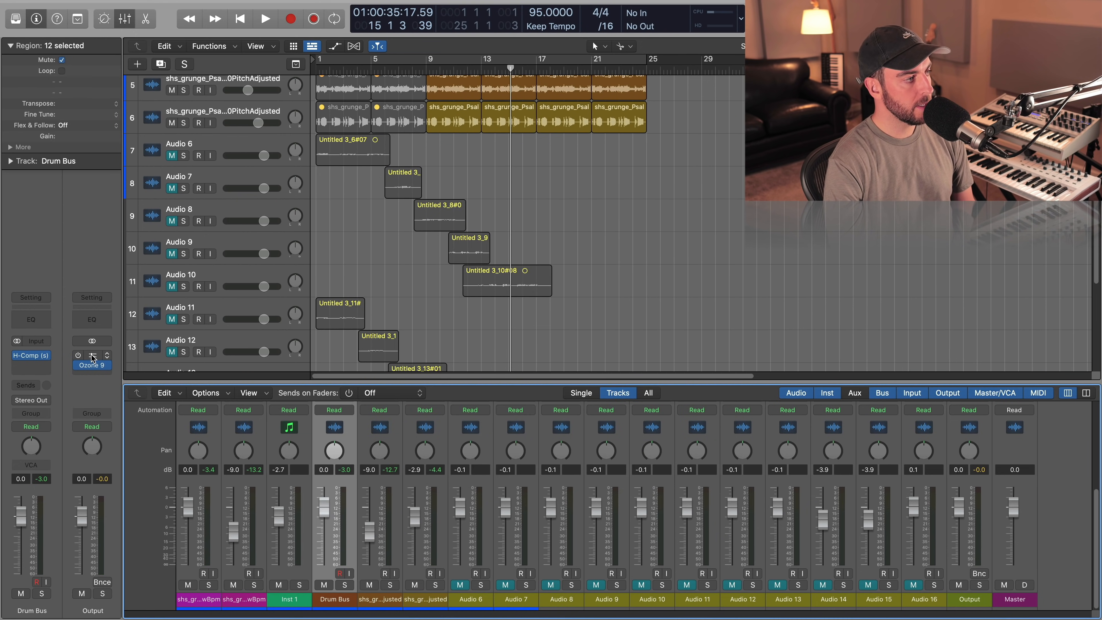
Enable SSL Native Bus Compressor 2 on the Output channel and start playback of the full mix.
{"action": "left_click_drag", "start_coordinate": [555, 159], "coordinate": [623, 156]}
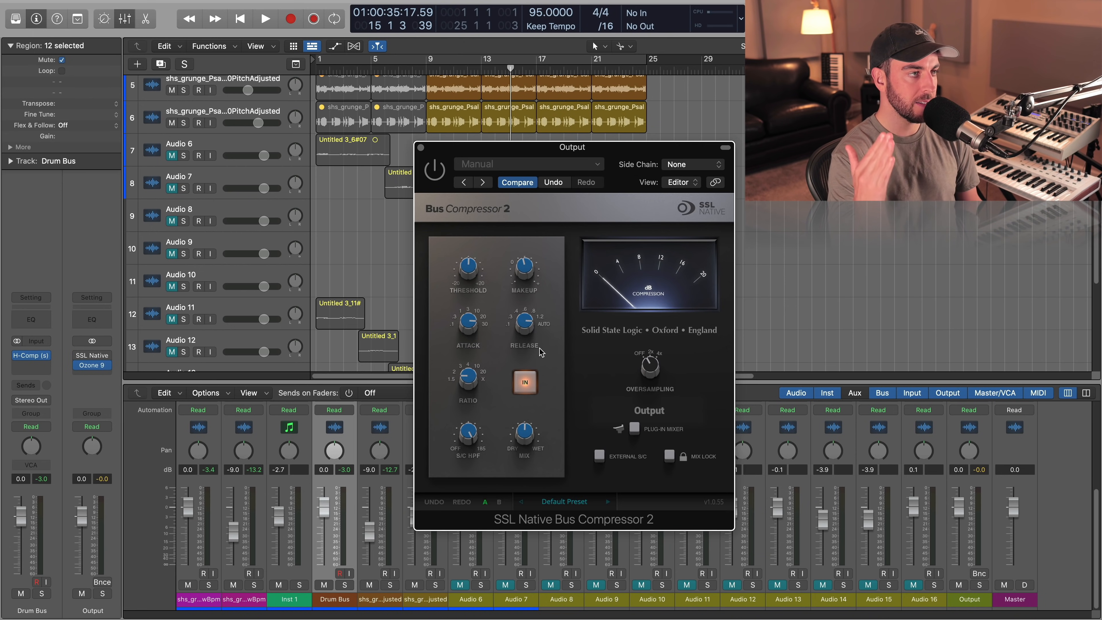
{"action": "left_click", "coordinate": [435, 169]}
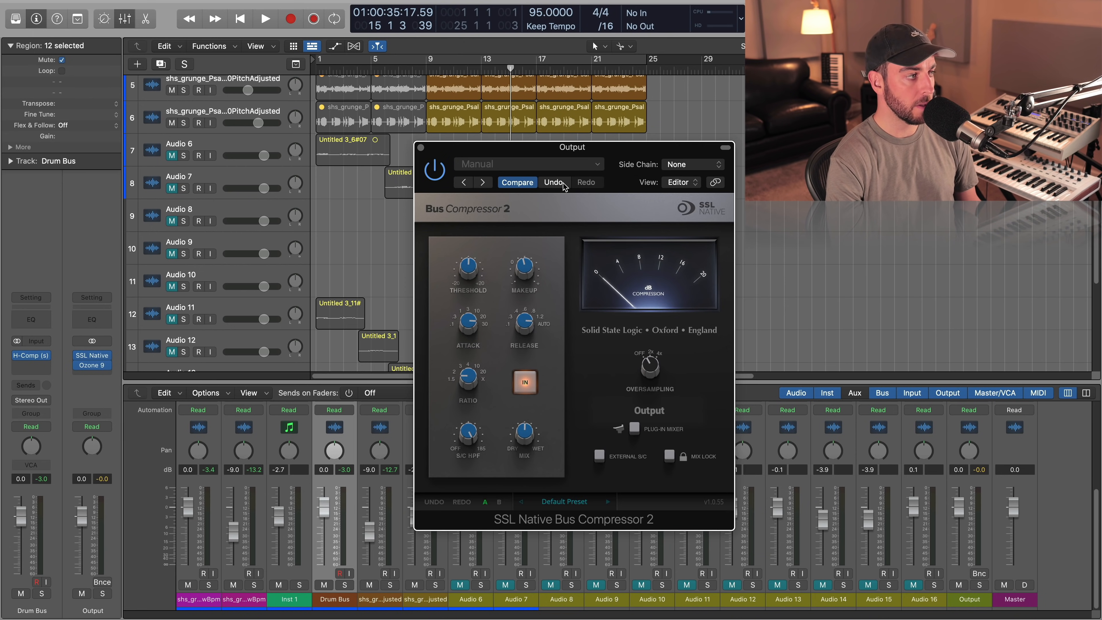
{"action": "key", "text": "space"}
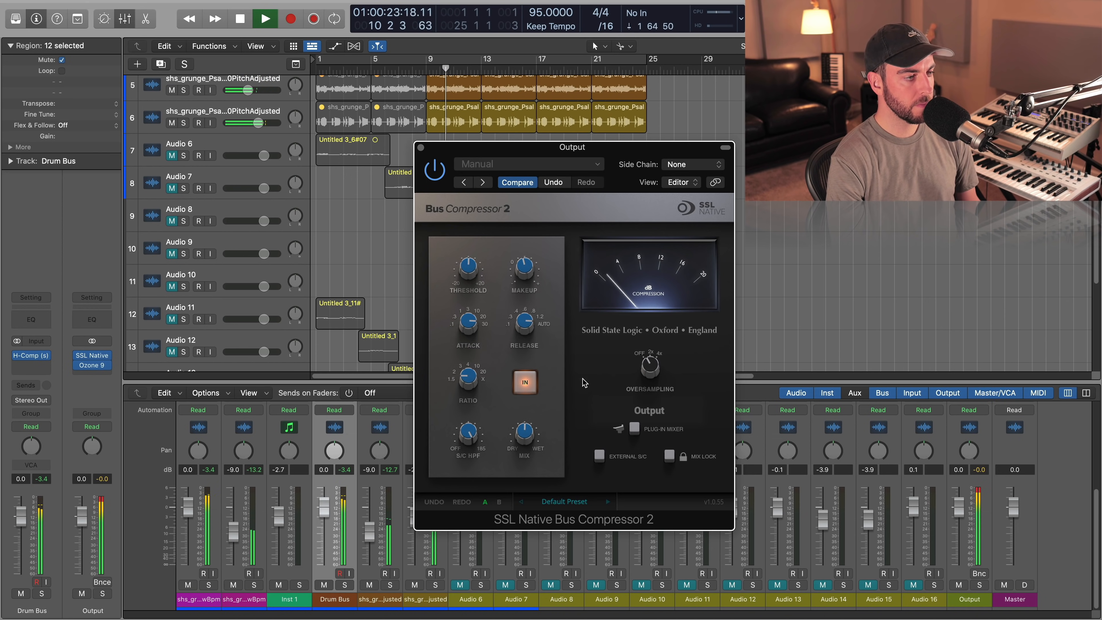
Switch the Output's bus compressor out and back in to compare the sound, and stop playback.
{"action": "left_click", "coordinate": [525, 383]}
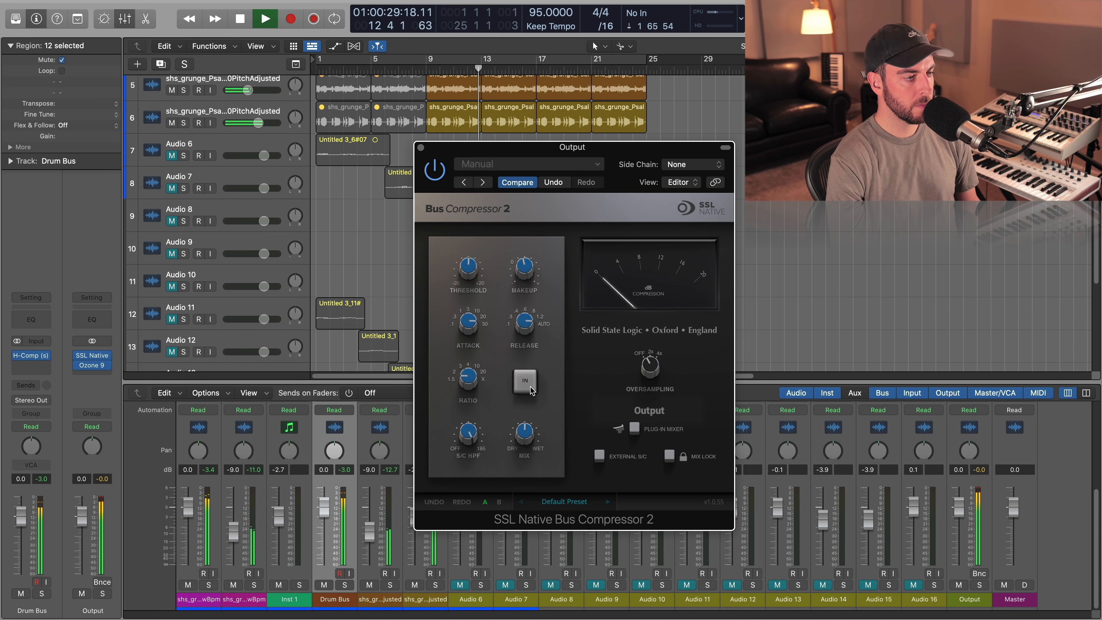
{"action": "left_click", "coordinate": [530, 387]}
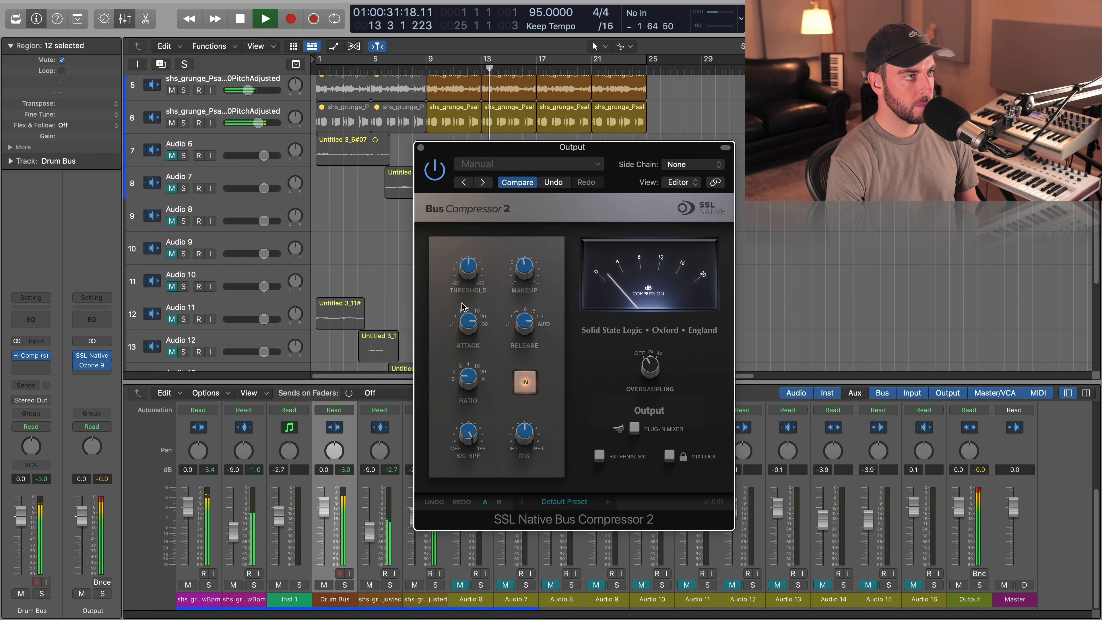
{"action": "scroll", "coordinate": [378, 265], "scroll_direction": "down", "scroll_amount": 2}
{"action": "scroll", "coordinate": [376, 261], "scroll_direction": "down", "scroll_amount": 1}
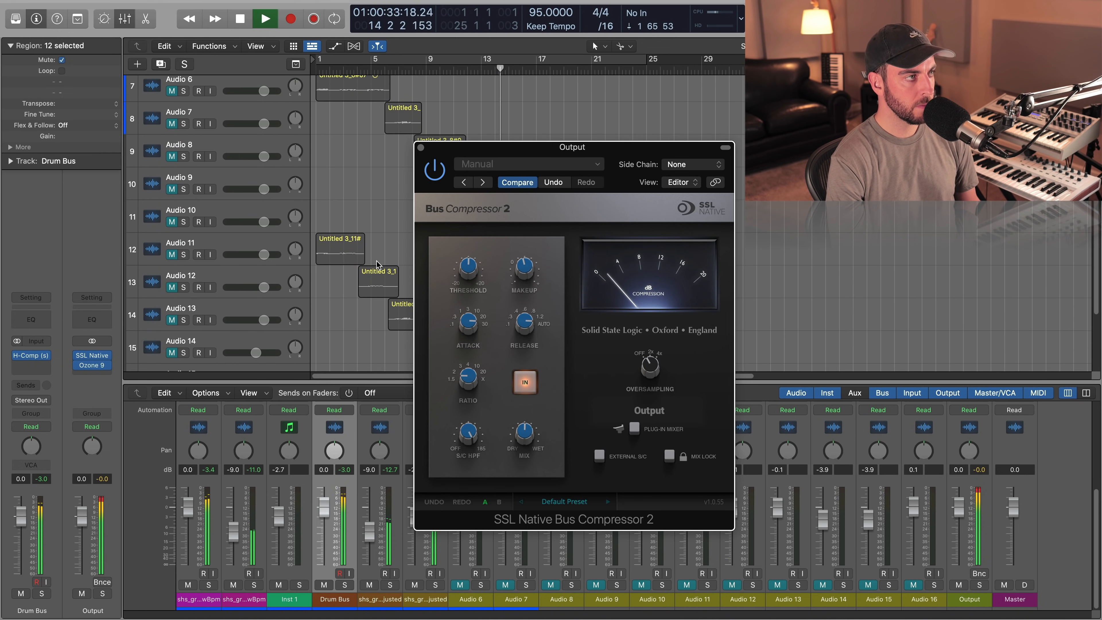
{"action": "key", "text": "space"}
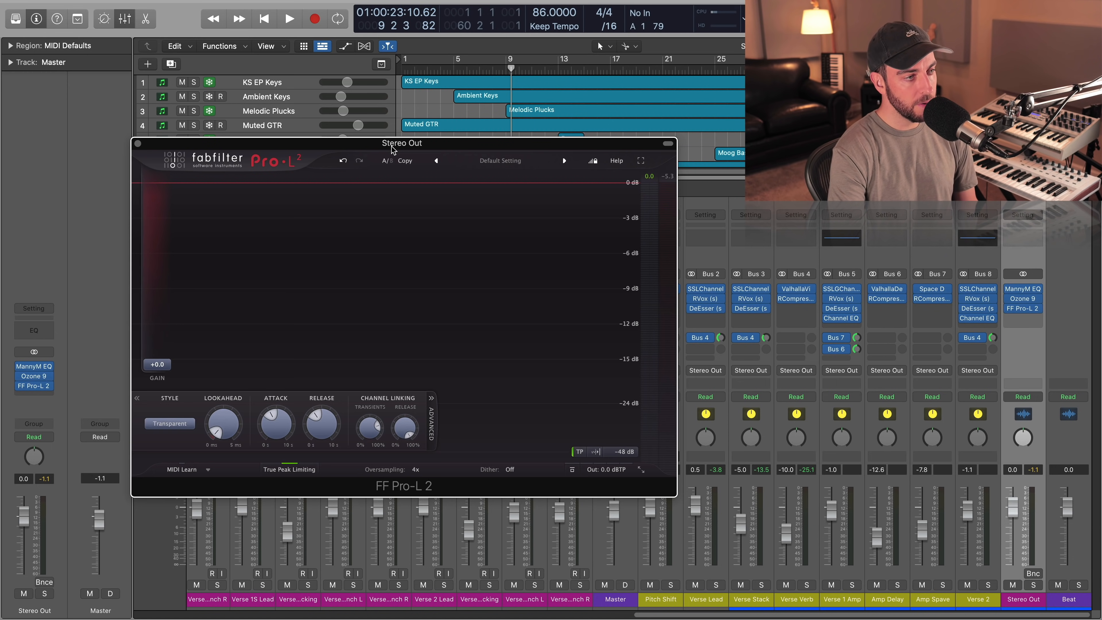
Try changing the FF Pro-L 2 gain on the Stereo Out and reset it to +0.0.
{"action": "mouse_move", "coordinate": [166, 366]}
{"action": "mouse_move", "coordinate": [167, 367]}
{"action": "left_mouse_down"}
{"action": "mouse_move", "coordinate": [170, 320]}
{"action": "mouse_move", "coordinate": [167, 385]}
{"action": "left_mouse_up"}
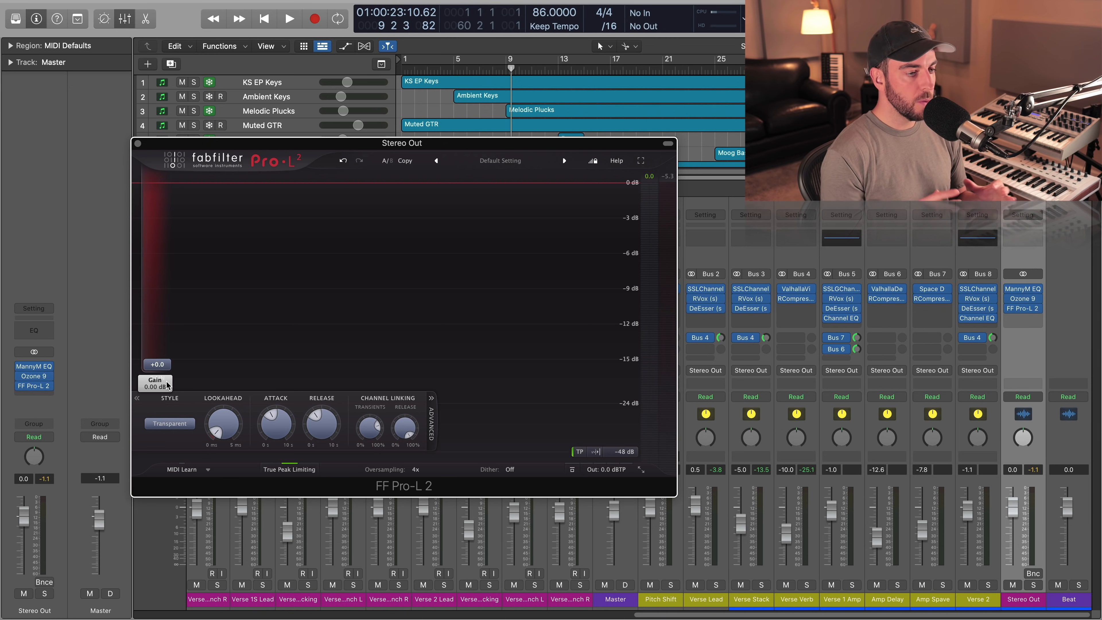
{"action": "left_click_drag", "start_coordinate": [169, 368], "coordinate": [170, 358]}
{"action": "double_click", "coordinate": [168, 357]}
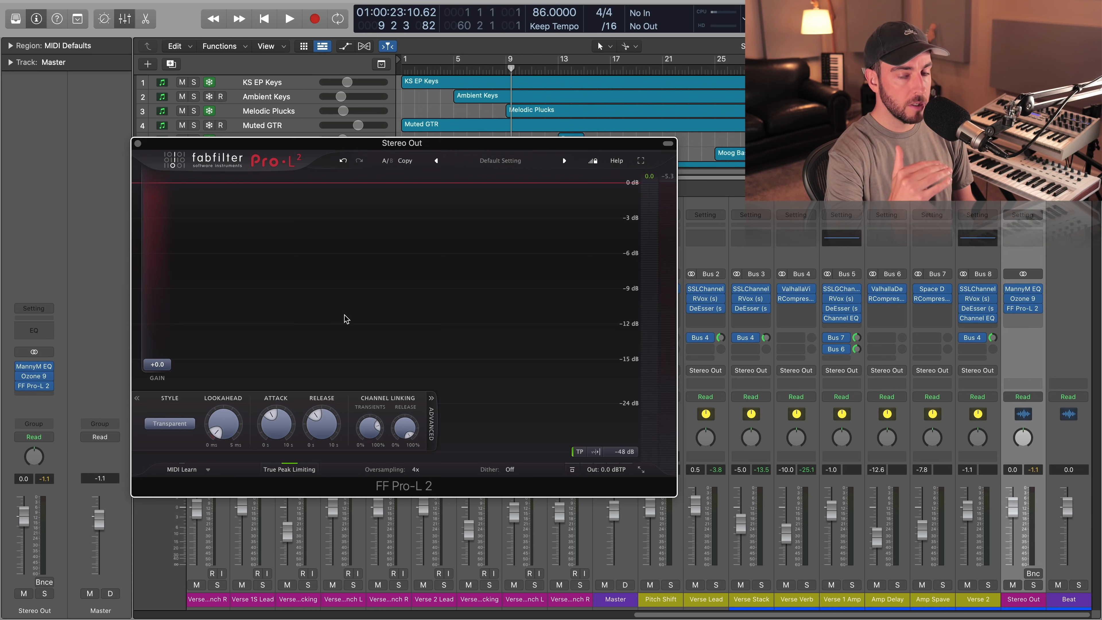
Play the song to examine the gain reduction in the Stereo Out's FF Pro-L 2 limiter, and stop playback.
{"action": "key", "text": "space"}
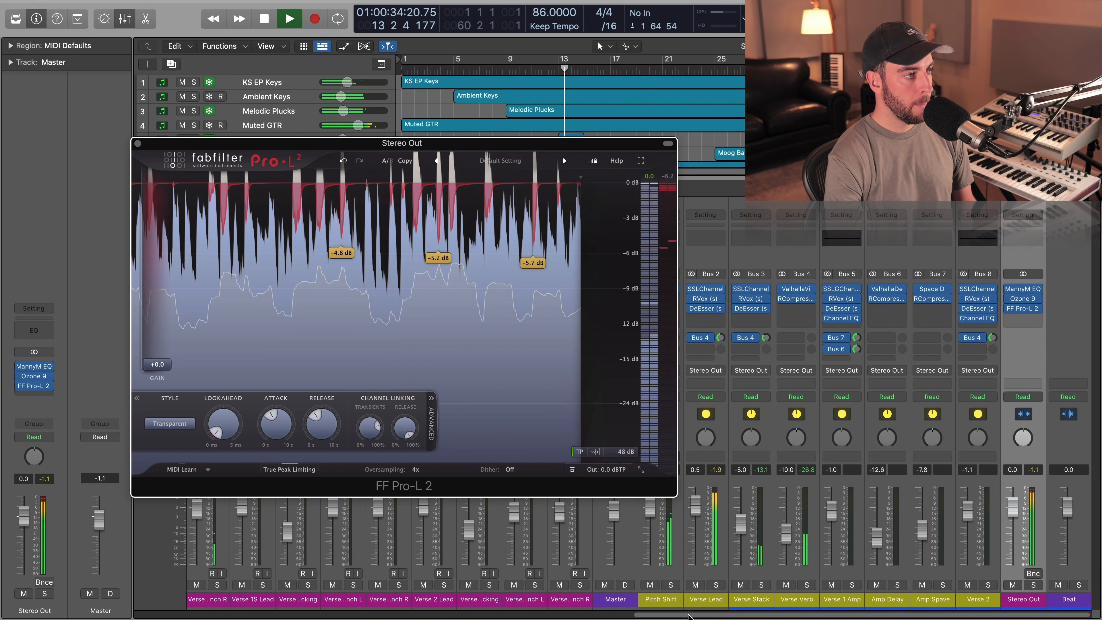
{"action": "key", "text": "space"}
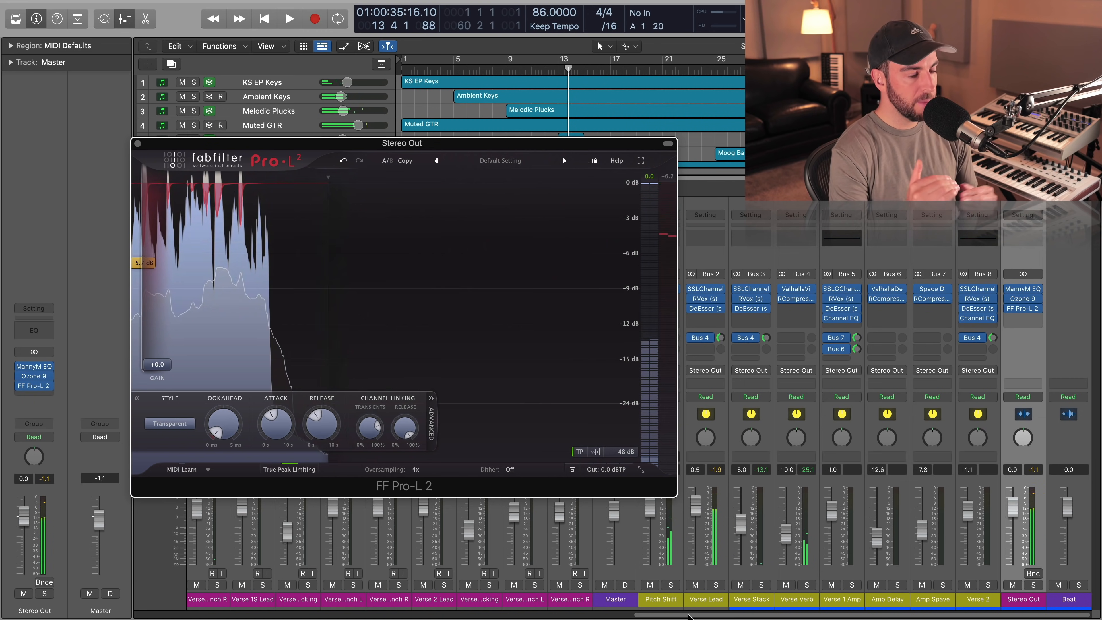
{"action": "left_click_drag", "start_coordinate": [689, 615], "coordinate": [736, 615]}
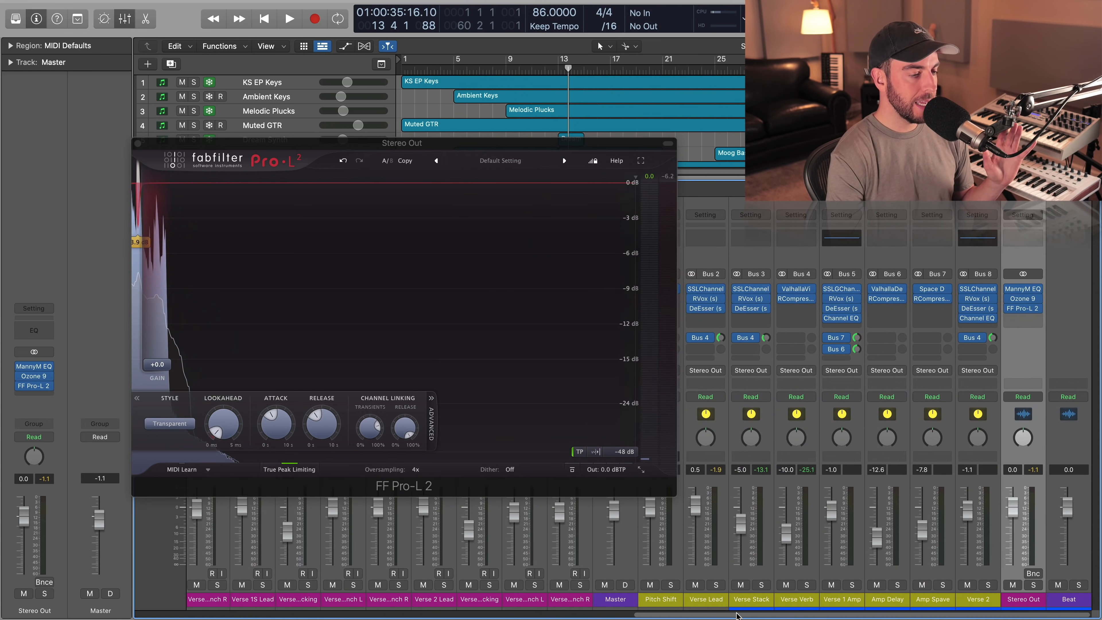